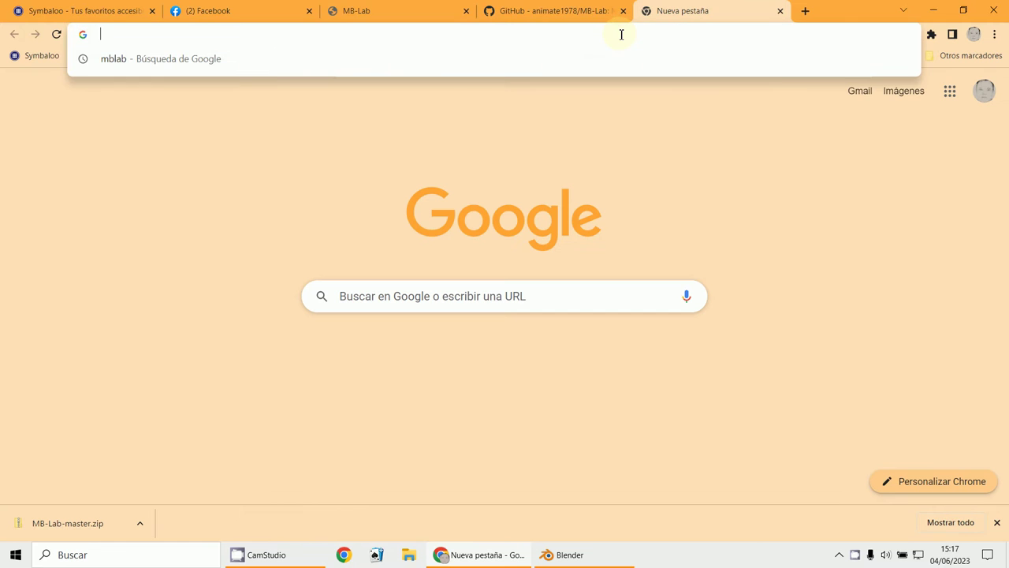
# Step: Search Google for makehuman
pyautogui.write('m')
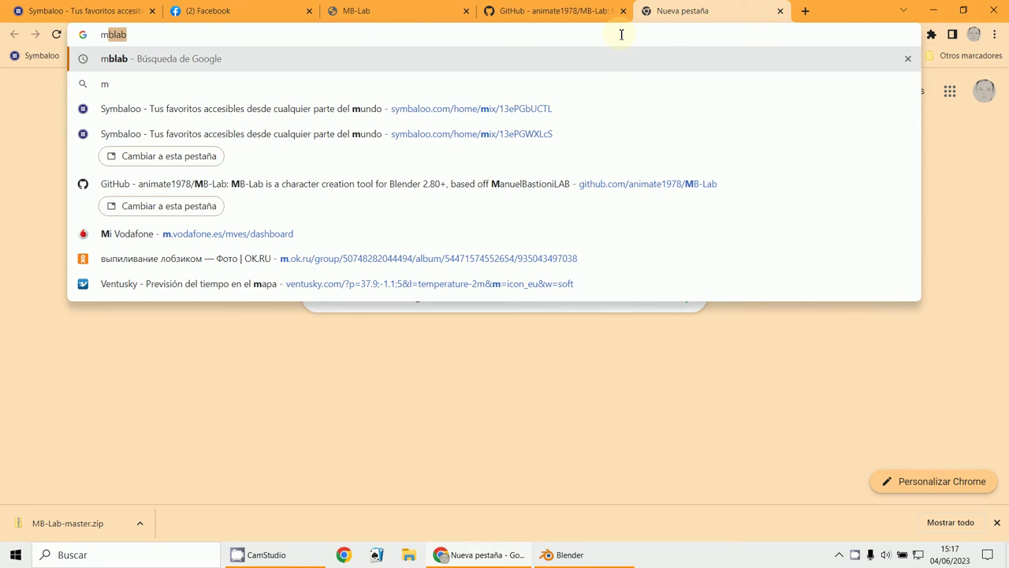
pyautogui.write('akehuman')
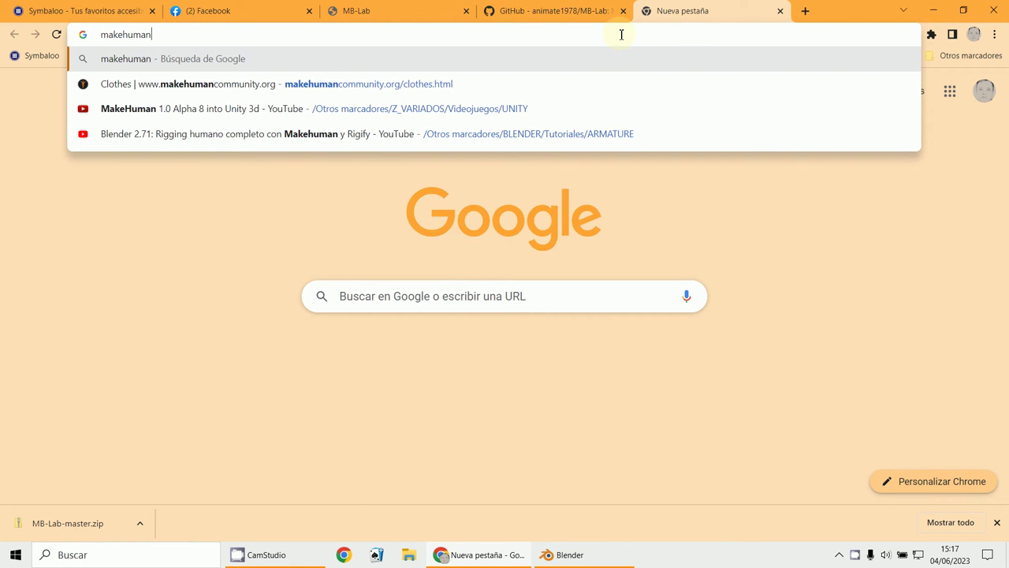
pyautogui.press('Return')
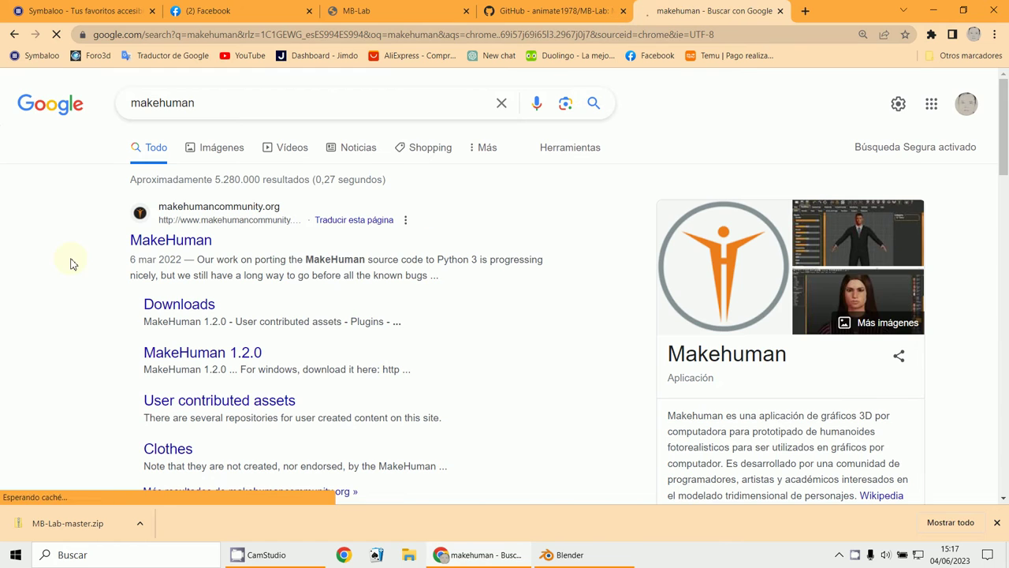
# Step: Start the ZIP download of the MB-Lab repository on GitHub, but cancel saving the duplicate file
pyautogui.click(603, 10)
pyautogui.click(438, 10)
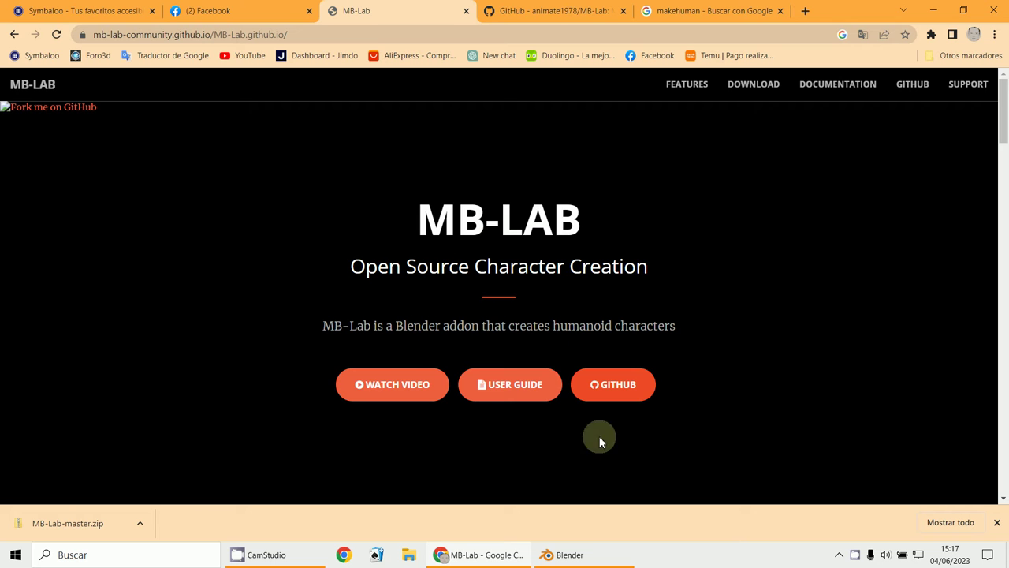
pyautogui.click(536, 14)
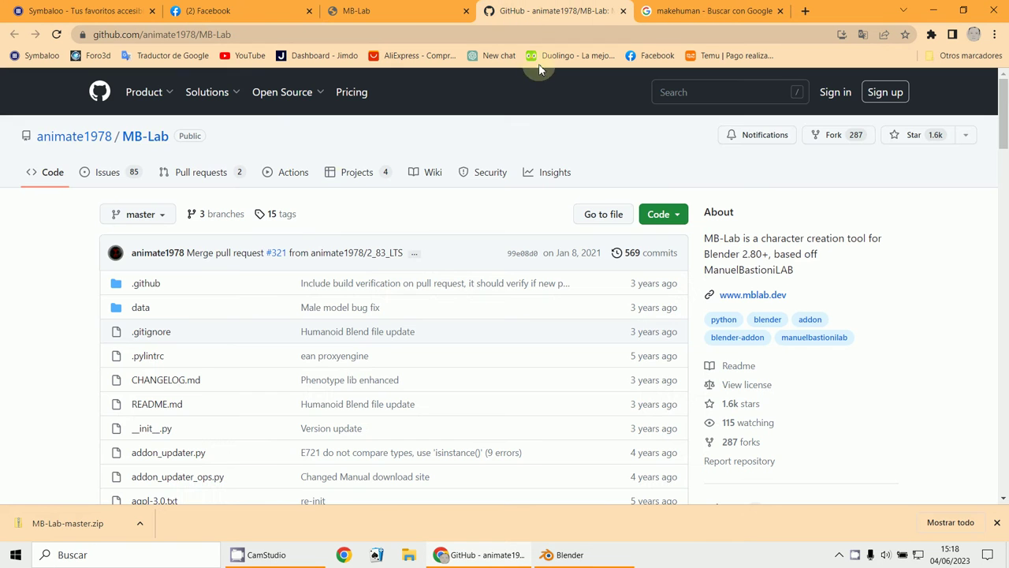
pyautogui.click(666, 218)
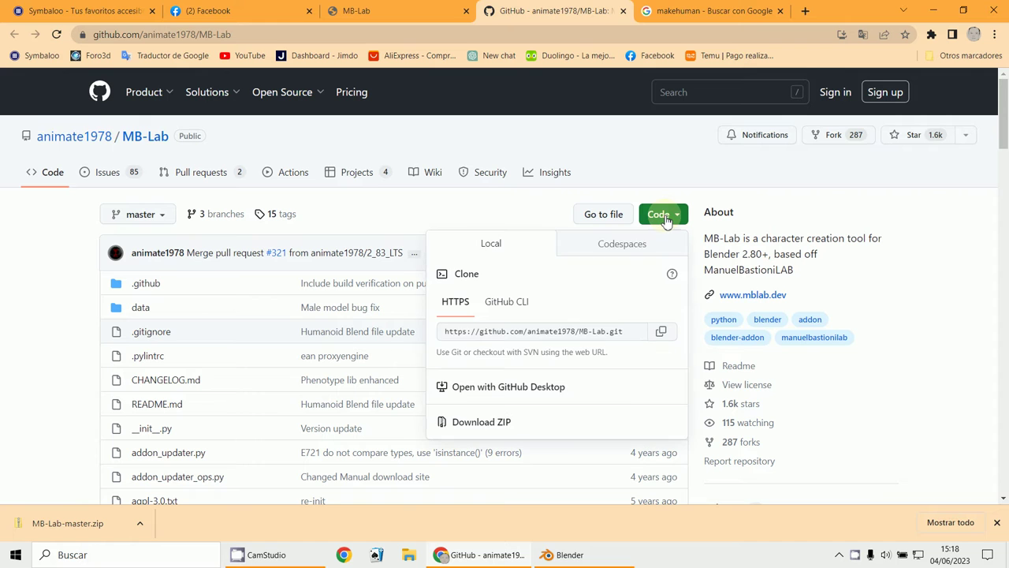
pyautogui.click(493, 422)
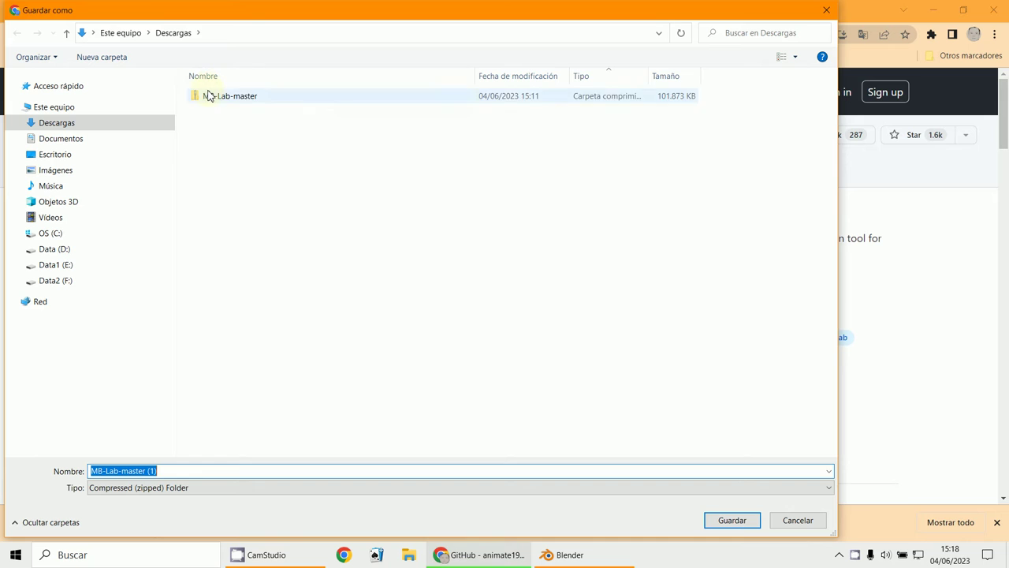
pyautogui.click(820, 520)
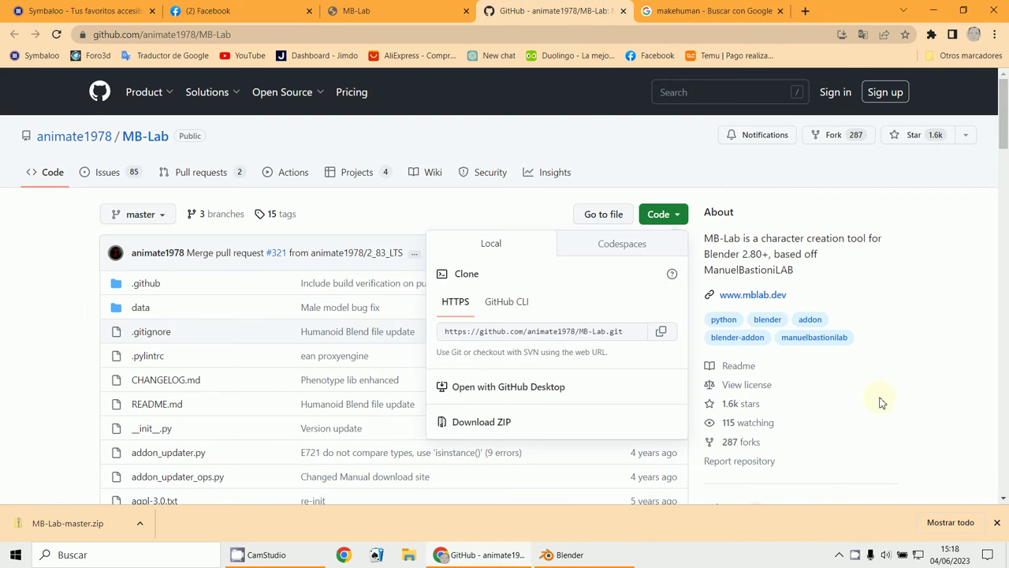
# Step: Switch to Blender and check the program version on the splash screen
pyautogui.click(573, 558)
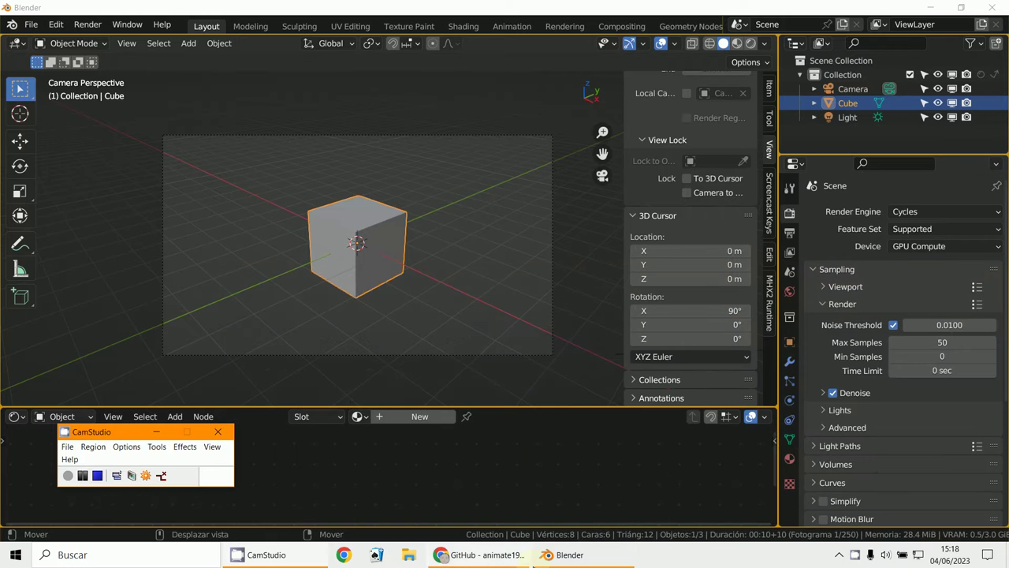
pyautogui.click(10, 25)
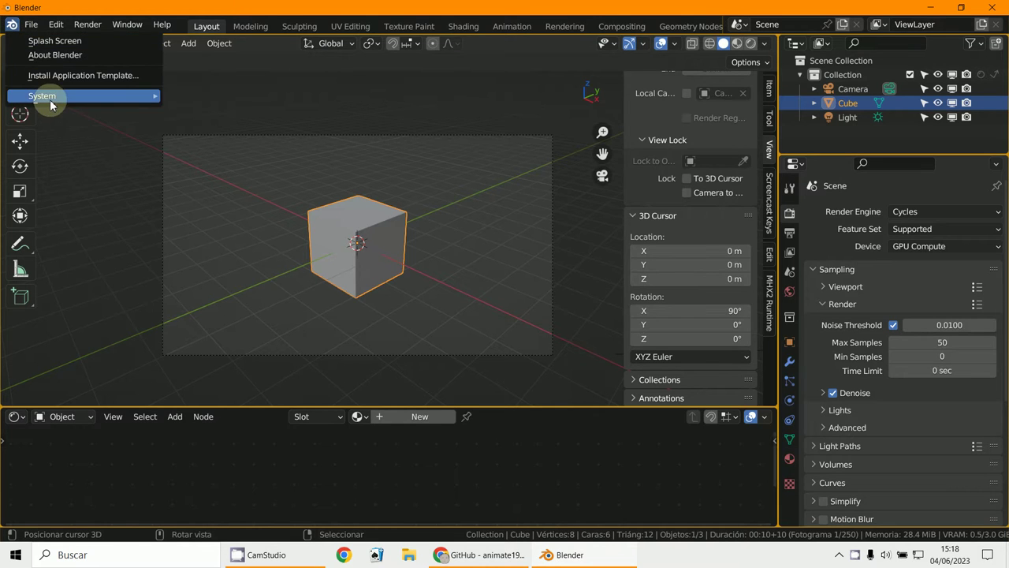
pyautogui.click(60, 45)
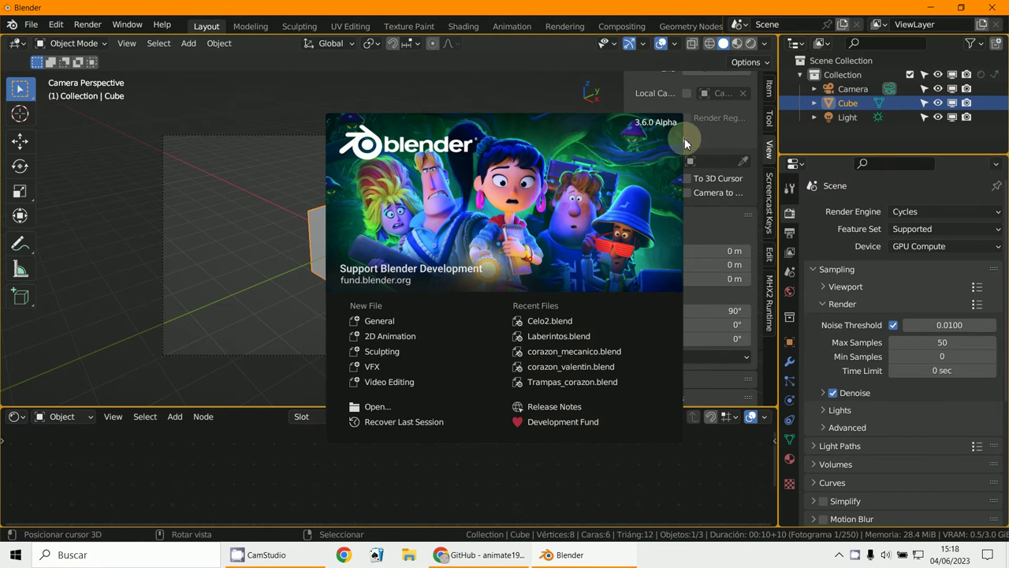
pyautogui.click(245, 258)
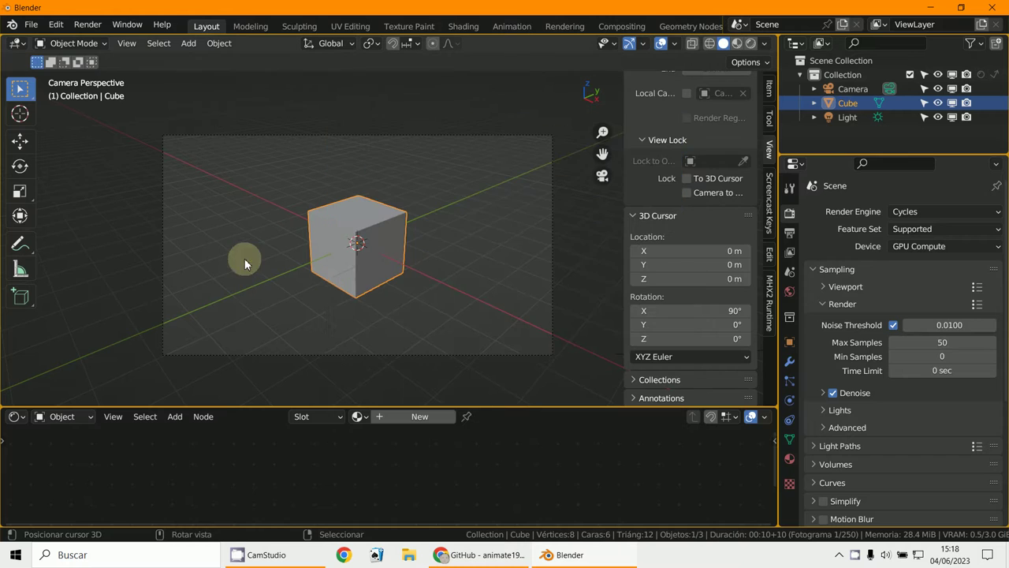
# Step: Hide the viewport sidebar and delete the default cube from the scene
pyautogui.press('n')
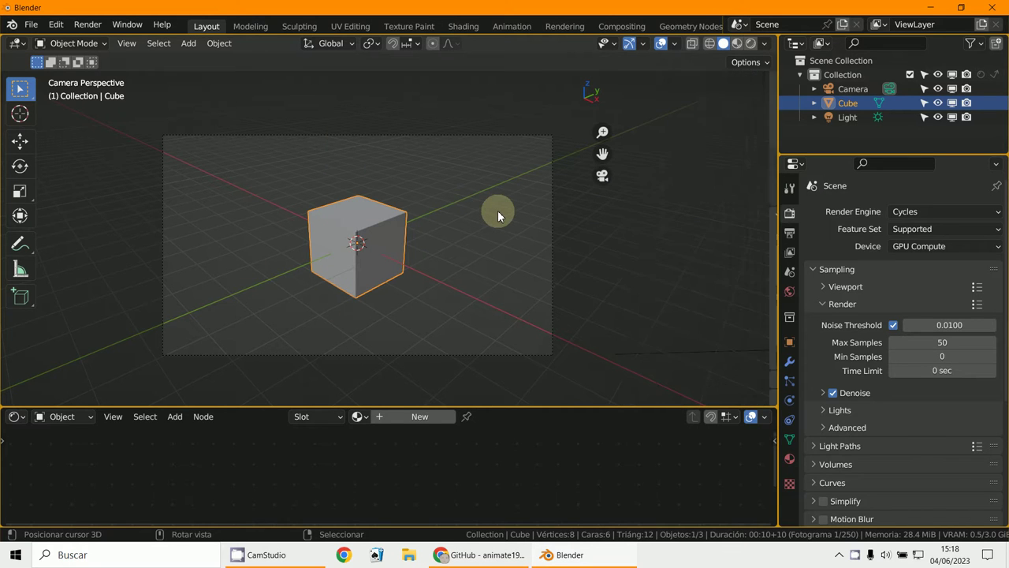
pyautogui.press('x')
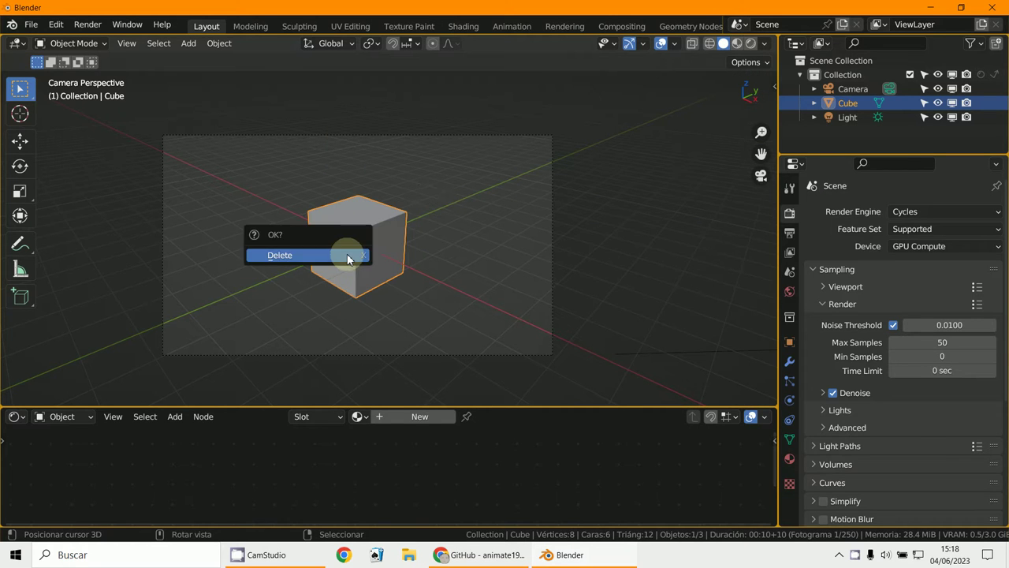
pyautogui.click(347, 254)
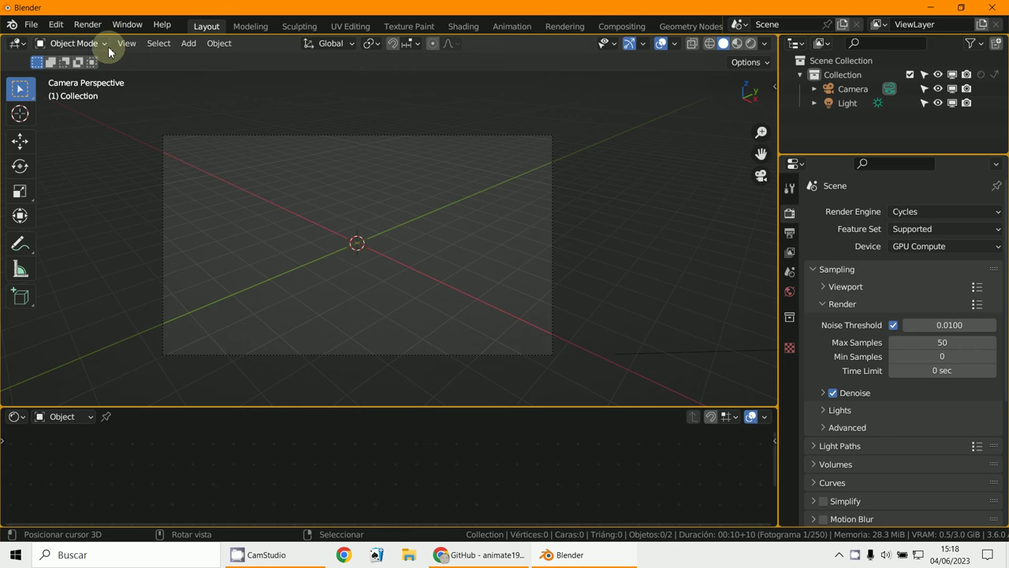
# Step: Install the add-on from MB-Lab-master.zip in the Downloads folder and enable Characters: MB-Lab
pyautogui.click(56, 25)
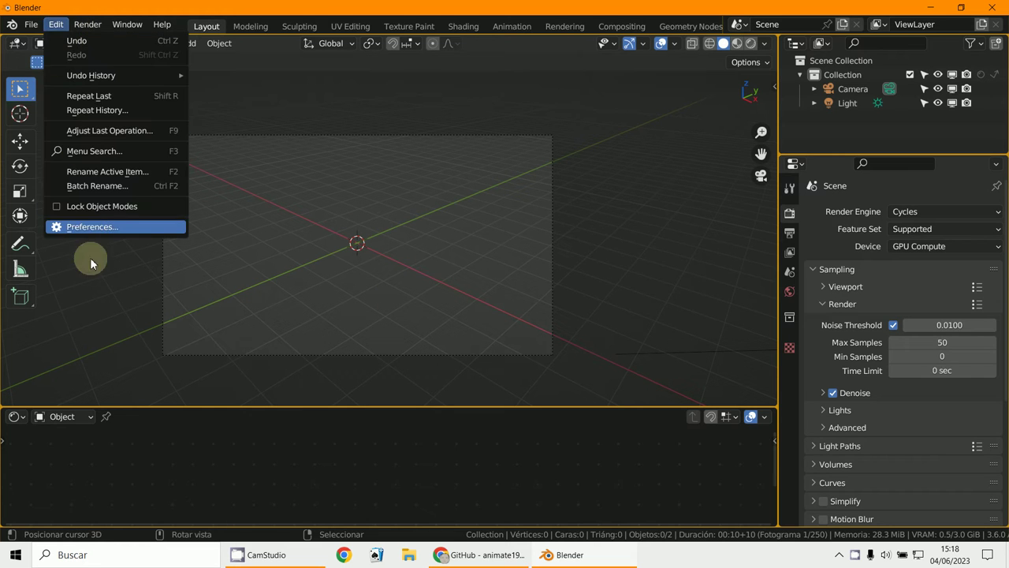
pyautogui.click(89, 227)
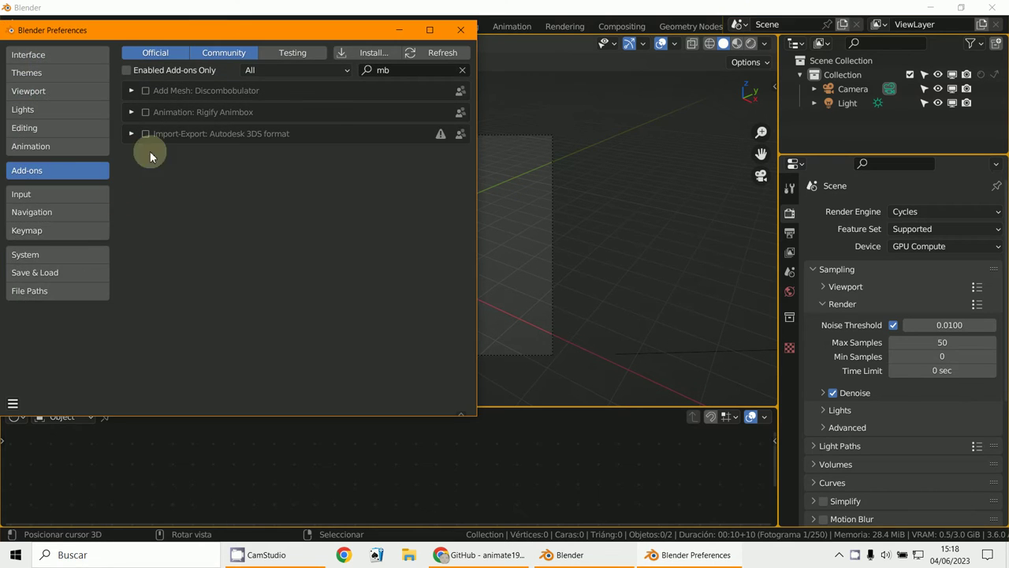
pyautogui.click(370, 52)
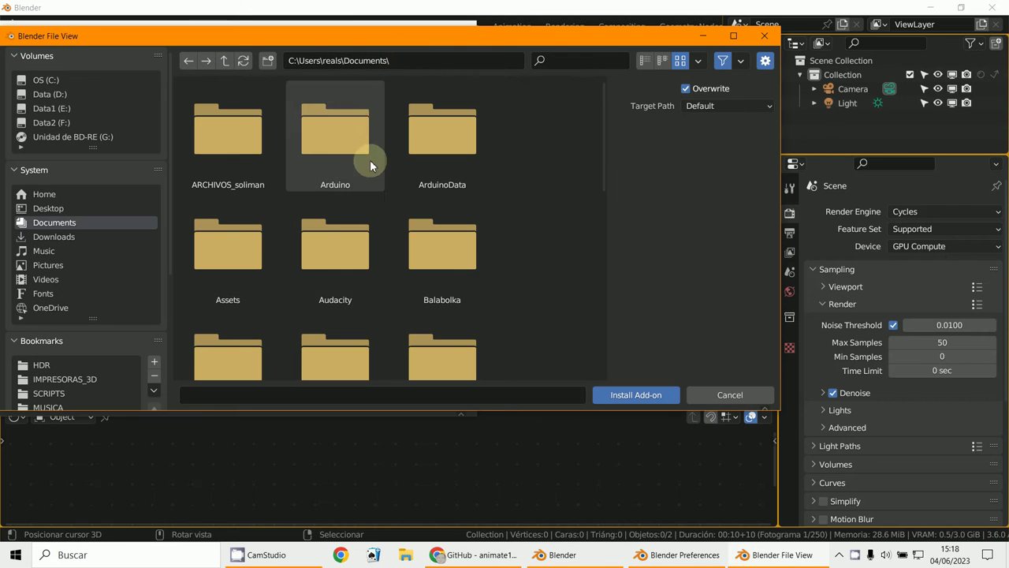
pyautogui.click(69, 235)
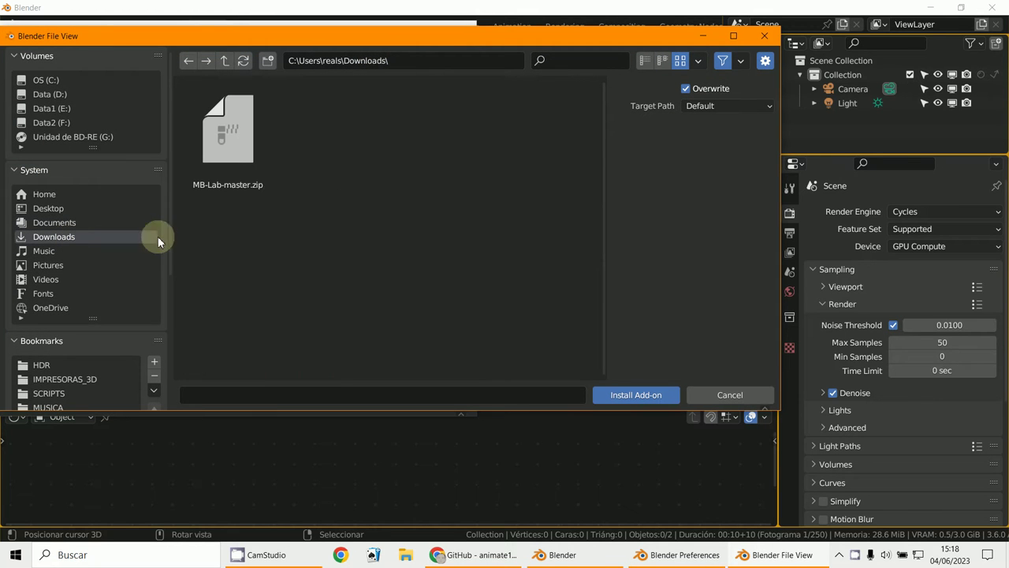
pyautogui.click(238, 165)
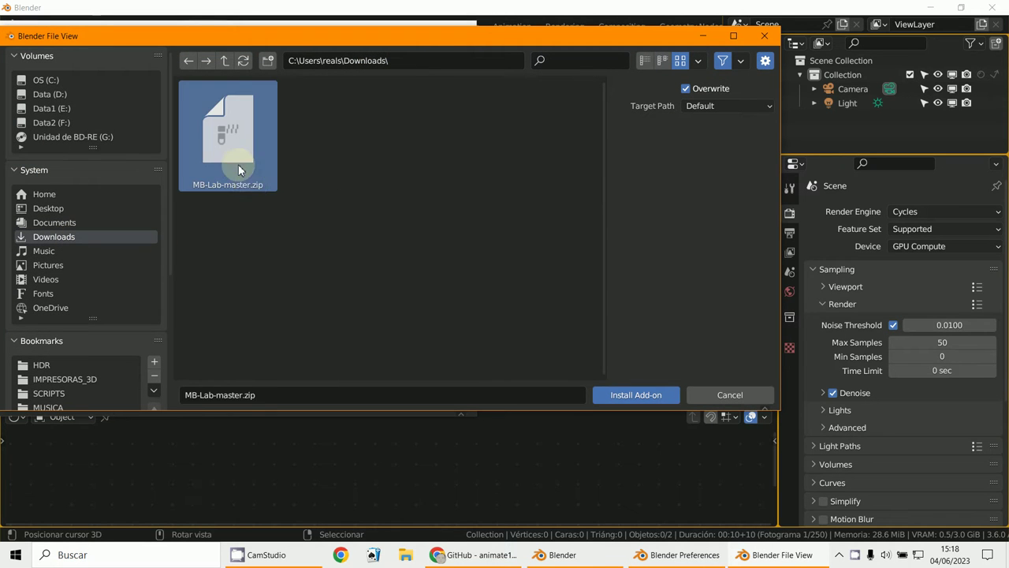
pyautogui.click(620, 395)
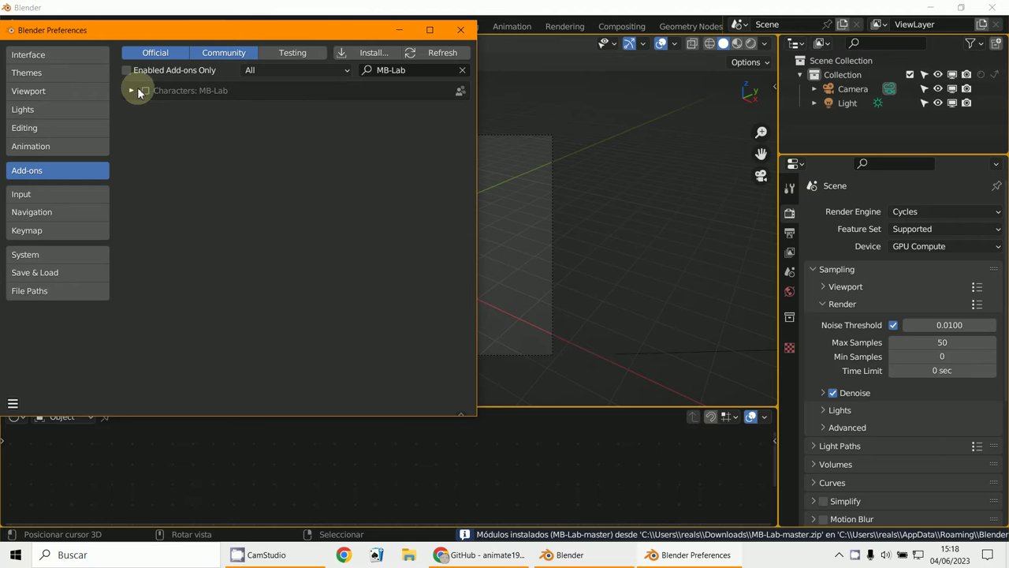
pyautogui.click(132, 90)
pyautogui.click(144, 91)
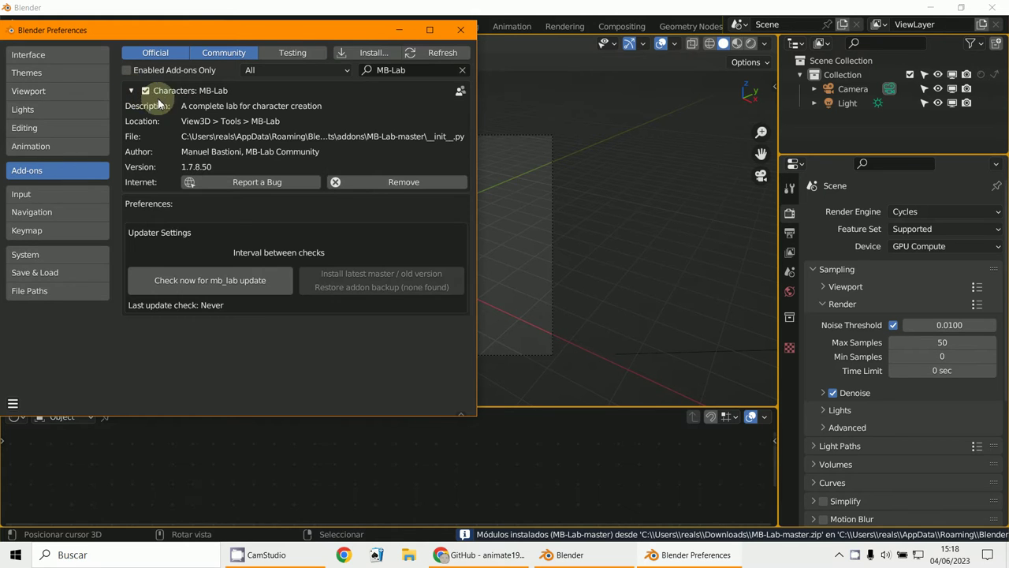
# Step: Show the MB-Lab tools in the 3D viewport's sidebar and close the preferences window
pyautogui.click(746, 286)
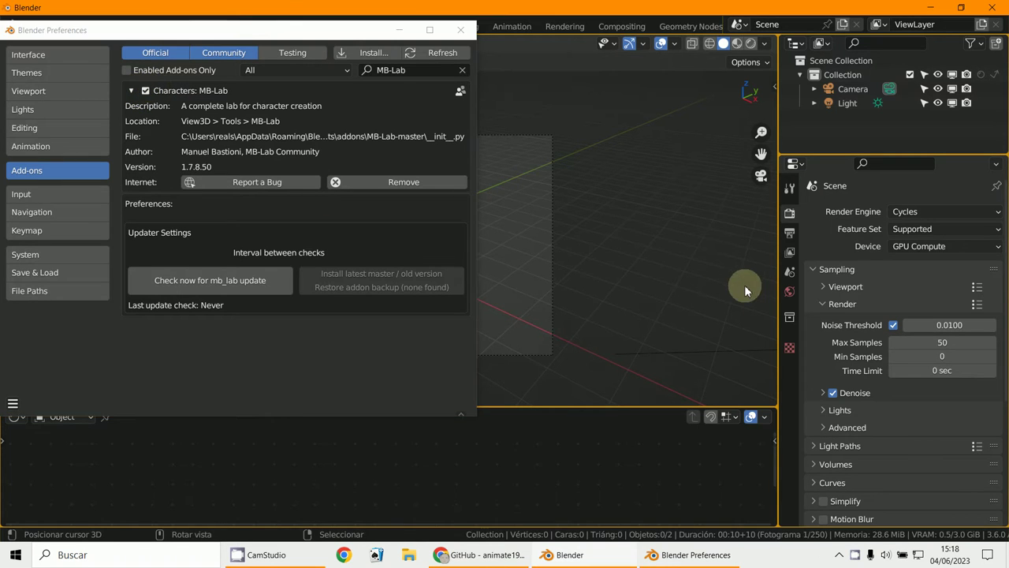
pyautogui.press('n')
pyautogui.click(771, 301)
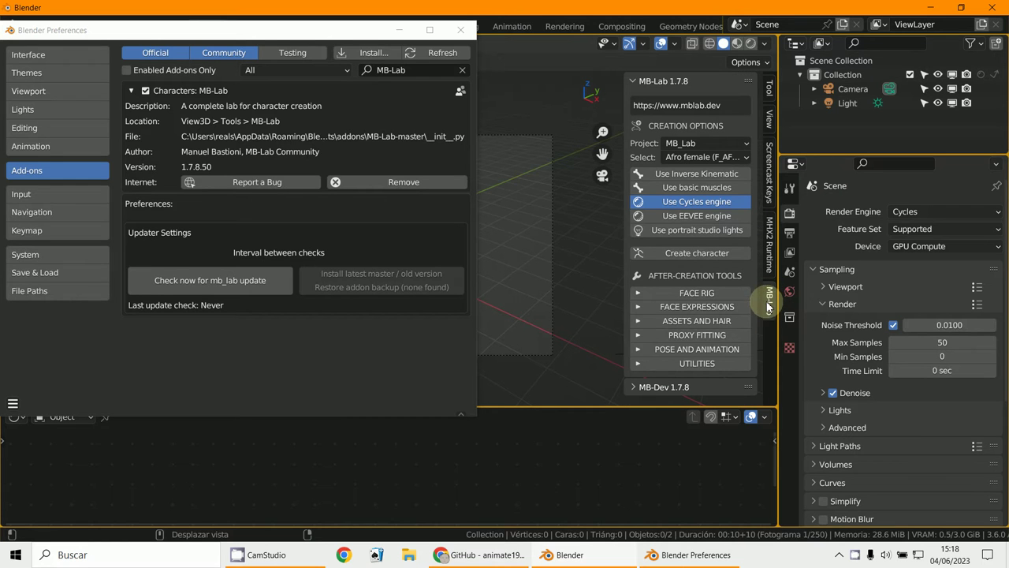
pyautogui.click(461, 29)
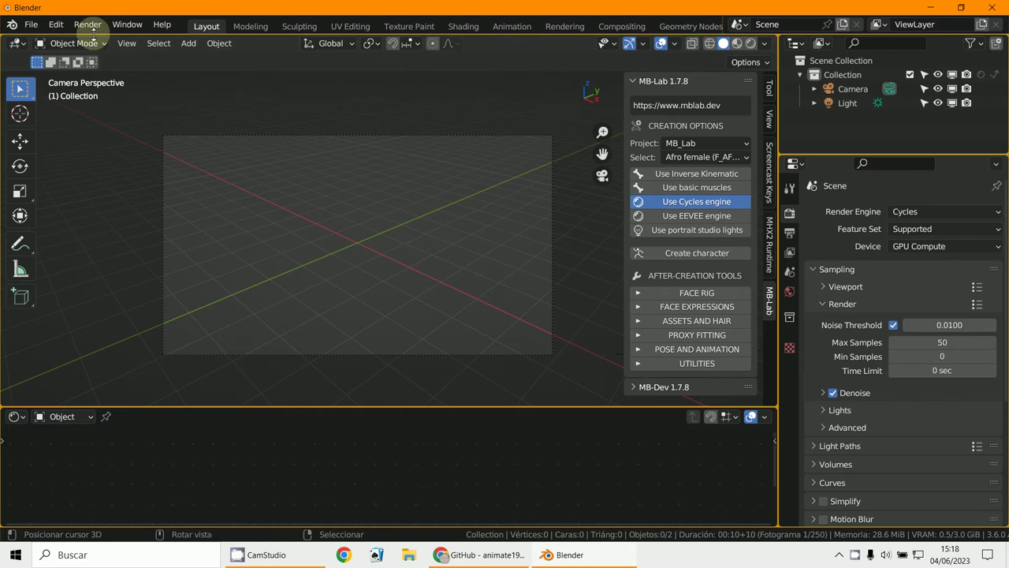
# Step: Save the Blender preferences so the MB-Lab add-on stays enabled, and close the preferences window
pyautogui.click(56, 24)
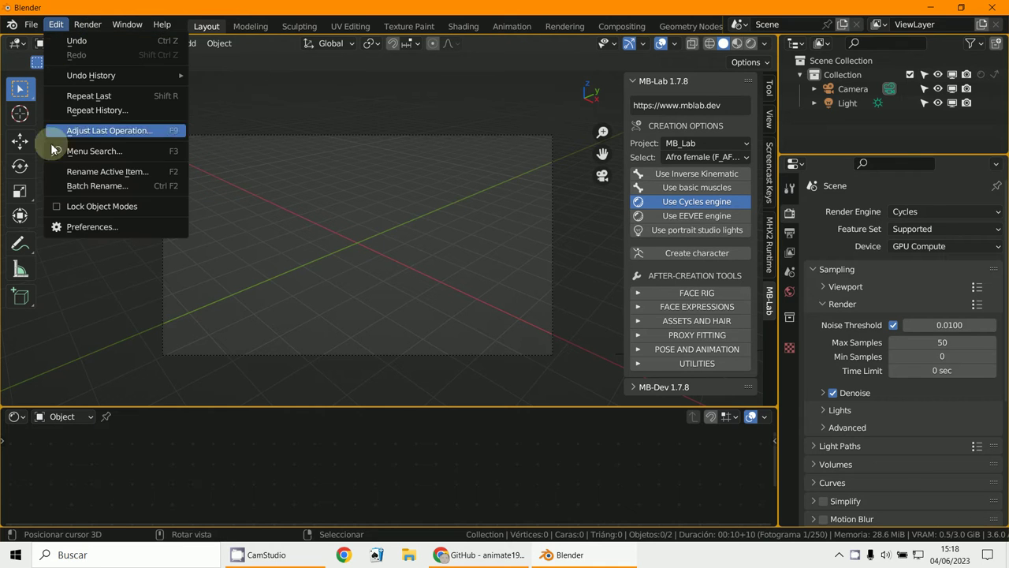
pyautogui.click(86, 226)
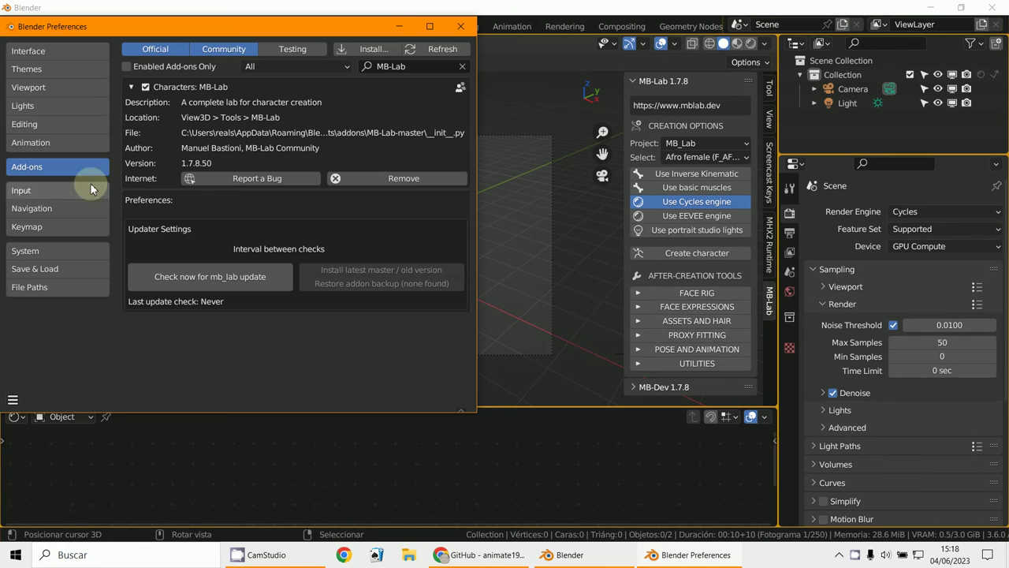
pyautogui.click(9, 400)
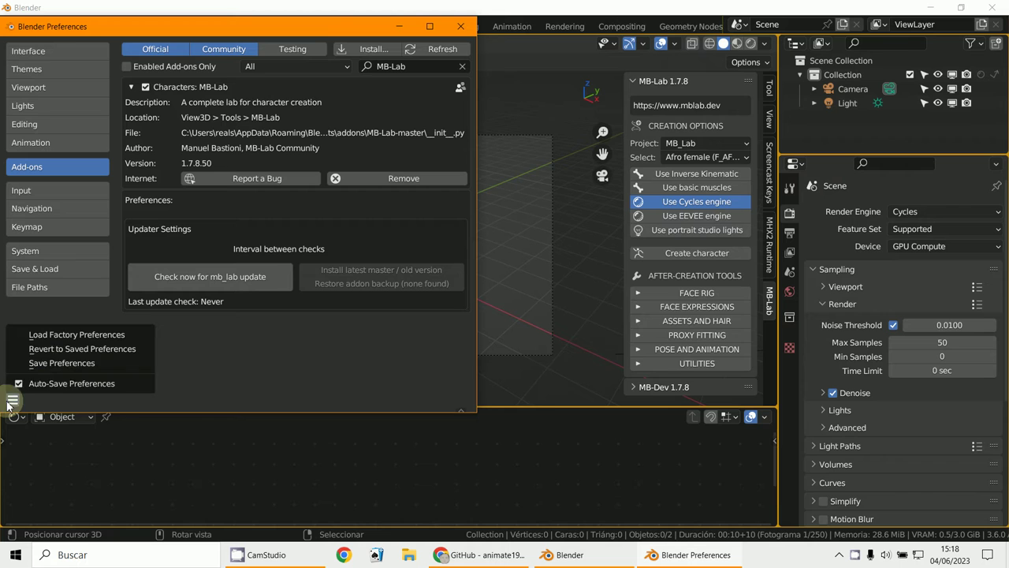
pyautogui.click(77, 362)
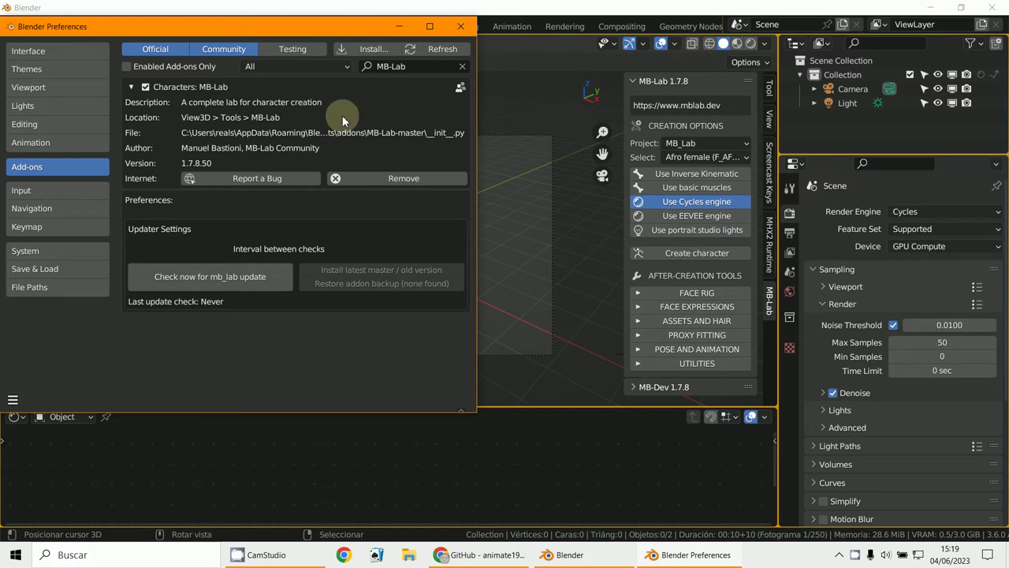
pyautogui.click(462, 27)
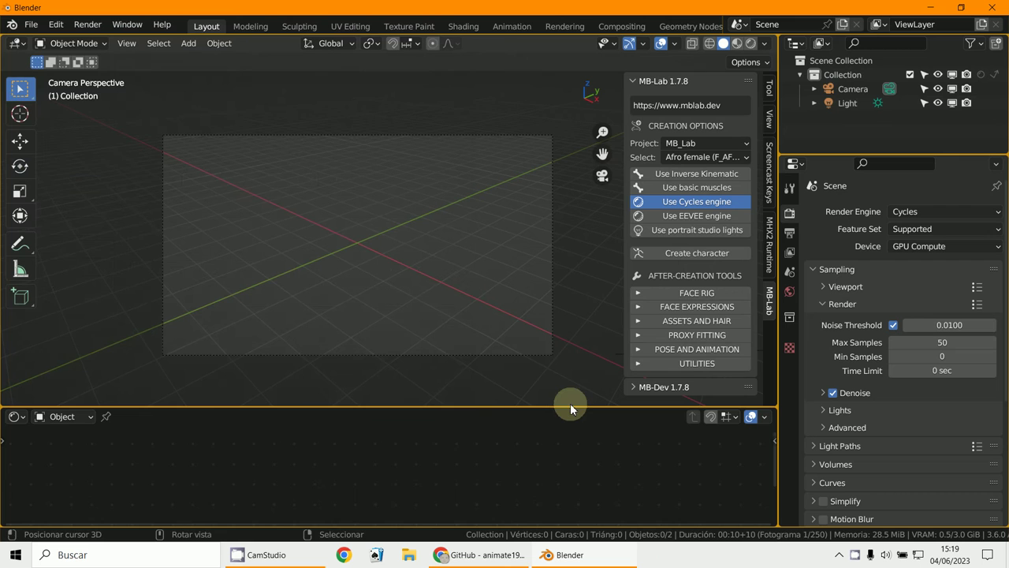
# Step: Enlarge the 3D viewport's height and set it to the front orthographic view, zoomed in around the world origin
pyautogui.moveTo(564, 406); pyautogui.dragTo(576, 481)
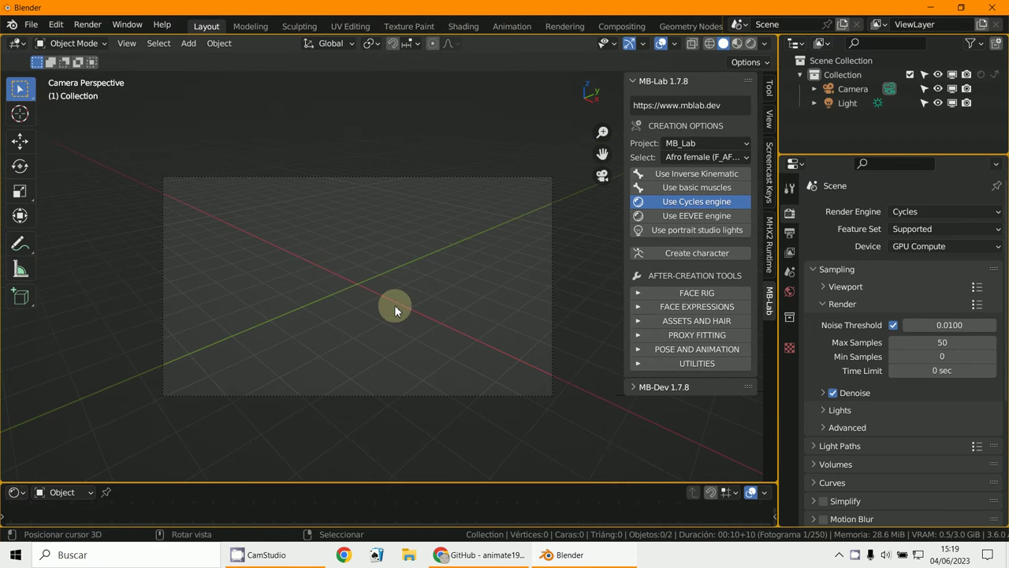
pyautogui.press('KP_0')
pyautogui.press('KP_1')
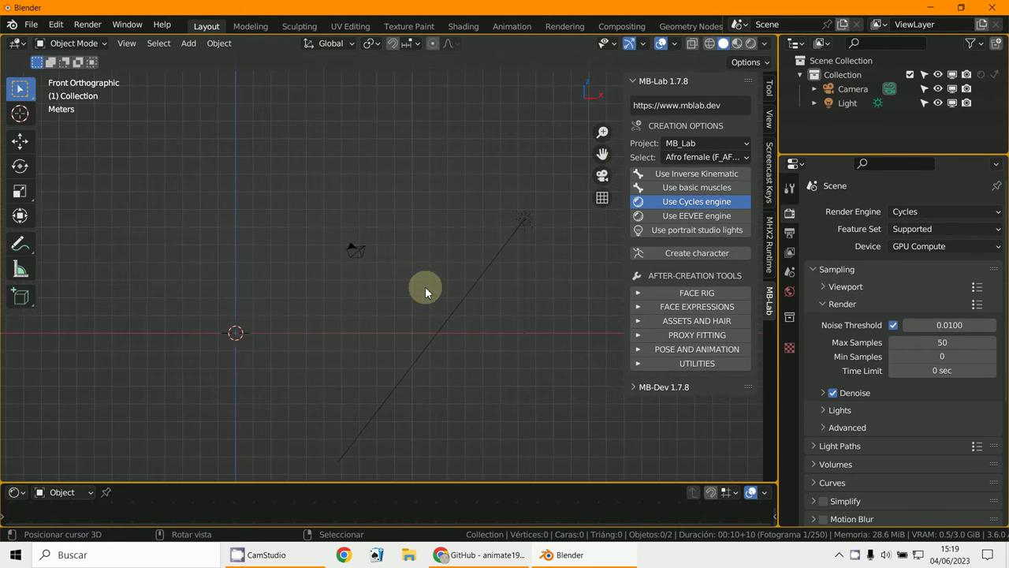
pyautogui.scroll(1, 424, 290)
pyautogui.keyDown('shift'); pyautogui.moveTo(423, 288); pyautogui.dragTo(532, 203, button='middle'); pyautogui.keyUp('shift')
pyautogui.scroll(3, 379, 298)
pyautogui.keyDown('shift'); pyautogui.moveTo(379, 297); pyautogui.dragTo(449, 382, button='middle'); pyautogui.keyUp('shift')
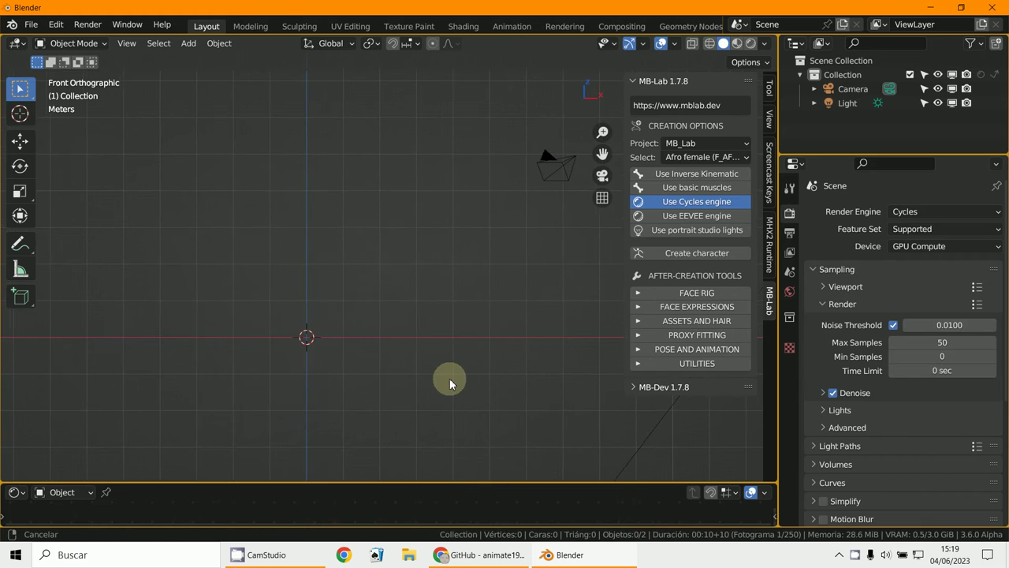
# Step: Choose Caucasian female (F_CA01) as the MB-Lab character type
pyautogui.click(682, 158)
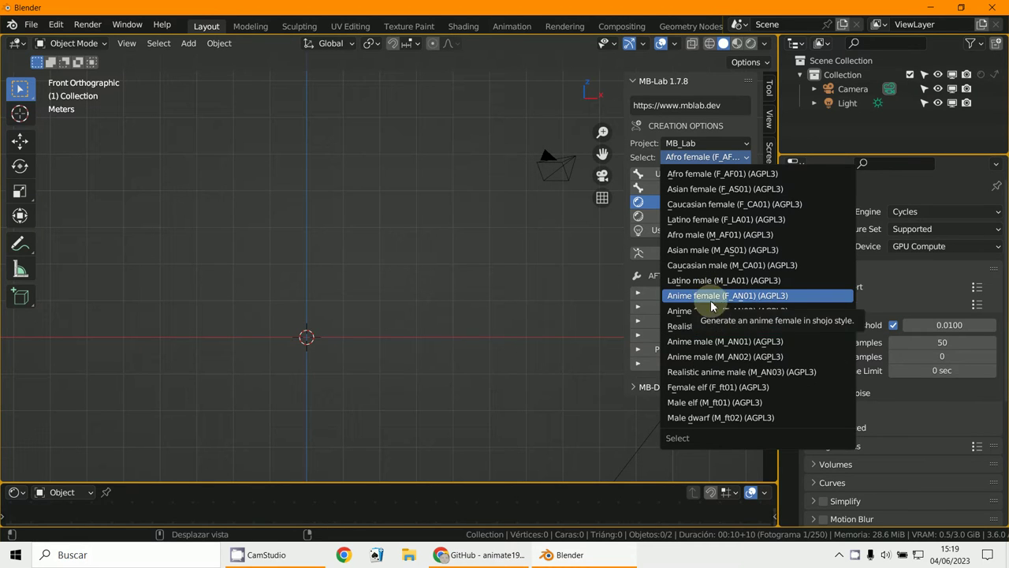
pyautogui.click(701, 204)
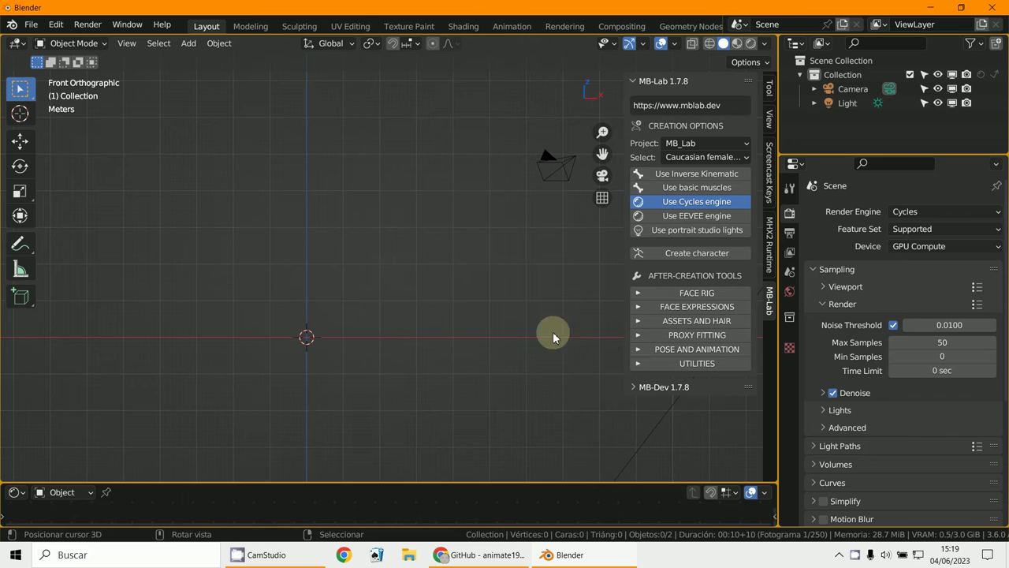
# Step: Set character creation to use the EEVEE engine and create the Caucasian female character
pyautogui.click(697, 215)
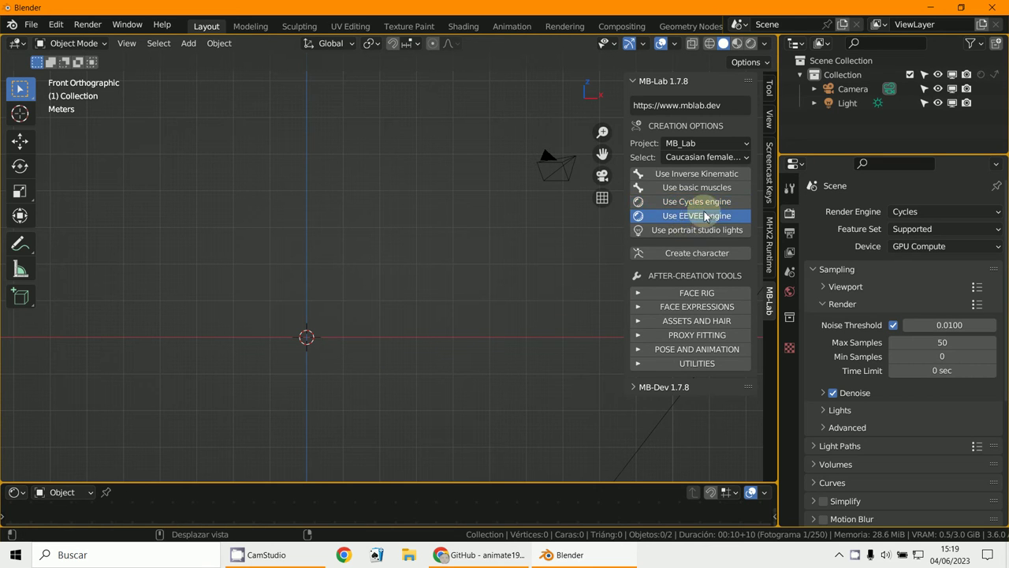
pyautogui.click(678, 253)
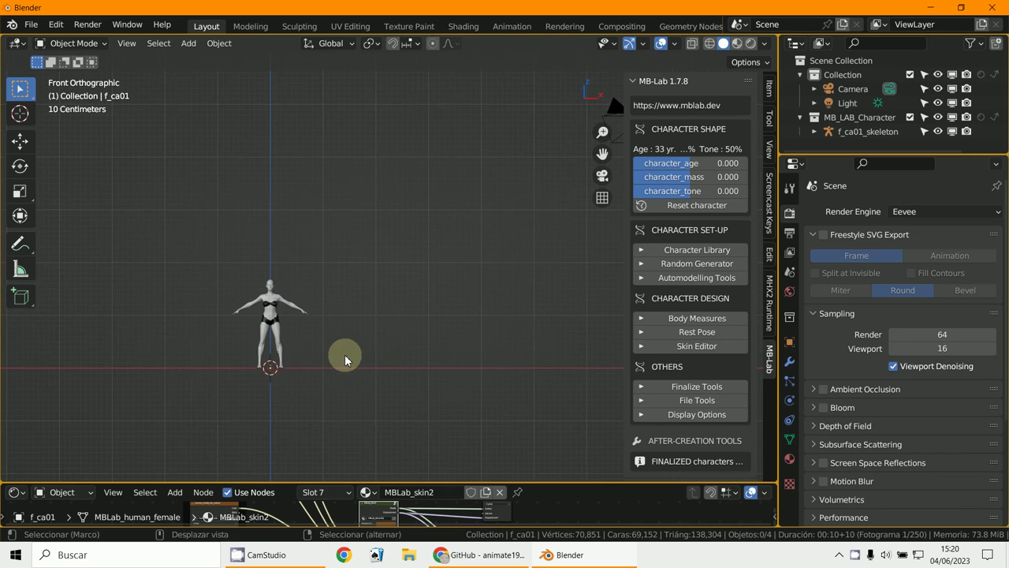
# Step: Show the Caucasian female character in rendered shading and examine her skin and body up close and at full length
pyautogui.click(751, 45)
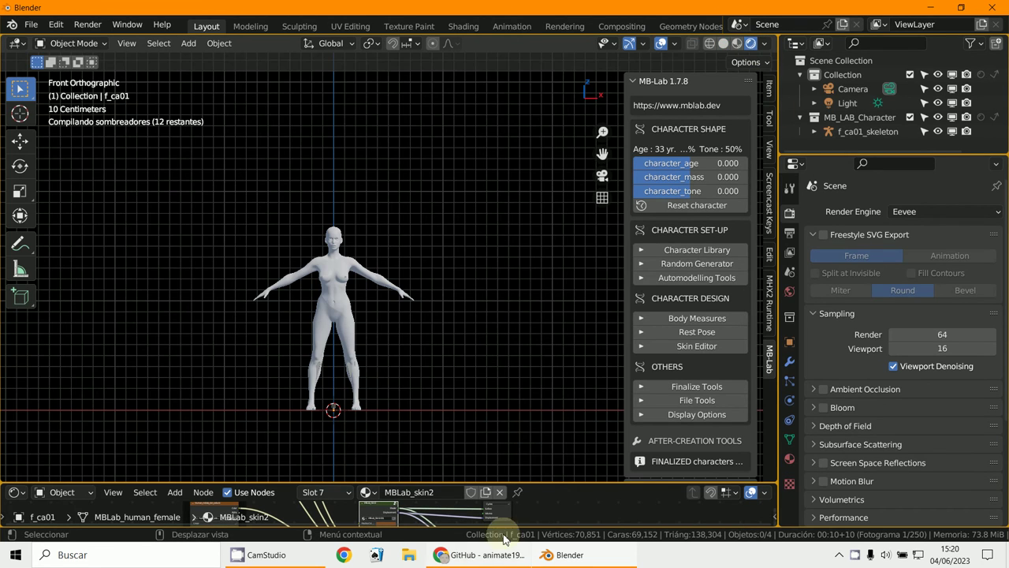
pyautogui.scroll(5, 484, 264)
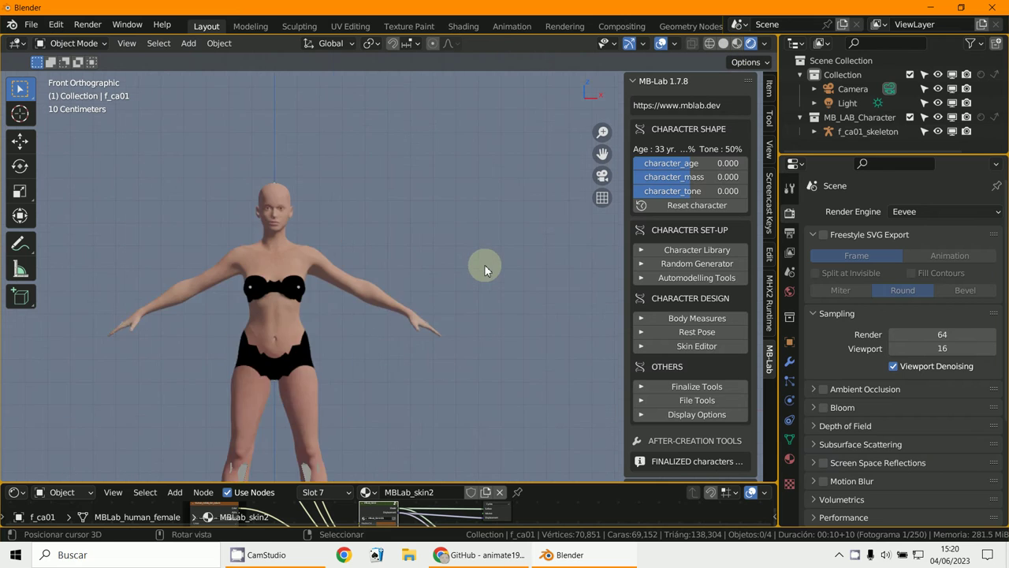
pyautogui.keyDown('ctrl'); pyautogui.scroll(5, 488, 273); pyautogui.keyUp('ctrl')
pyautogui.keyDown('ctrl'); pyautogui.moveTo(440, 279); pyautogui.dragTo(459, 267, button='middle'); pyautogui.keyUp('ctrl')
pyautogui.scroll(3, 421, 288)
pyautogui.scroll(2, 401, 266)
pyautogui.scroll(-5, 459, 267)
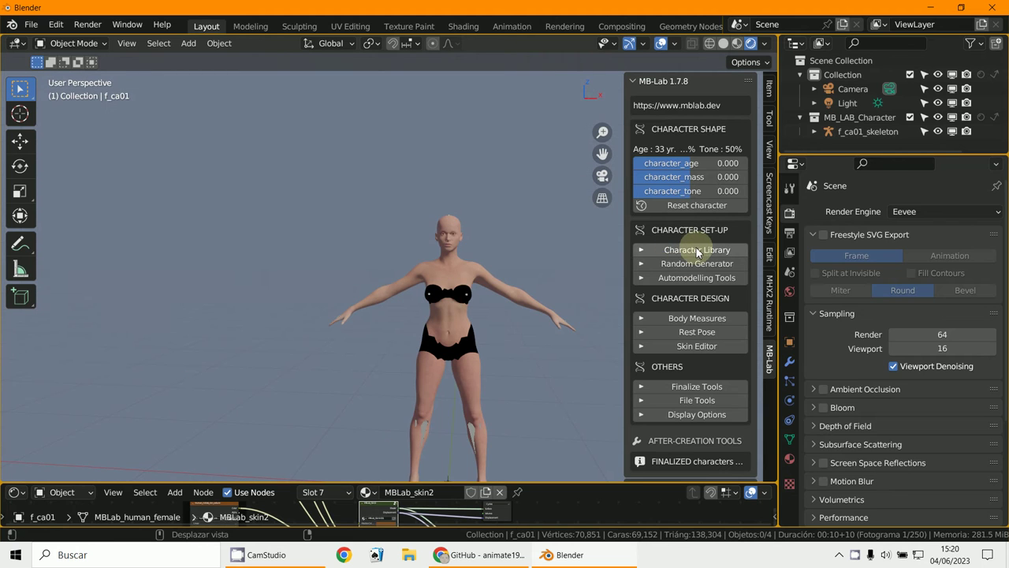
pyautogui.scroll(-2, 379, 231)
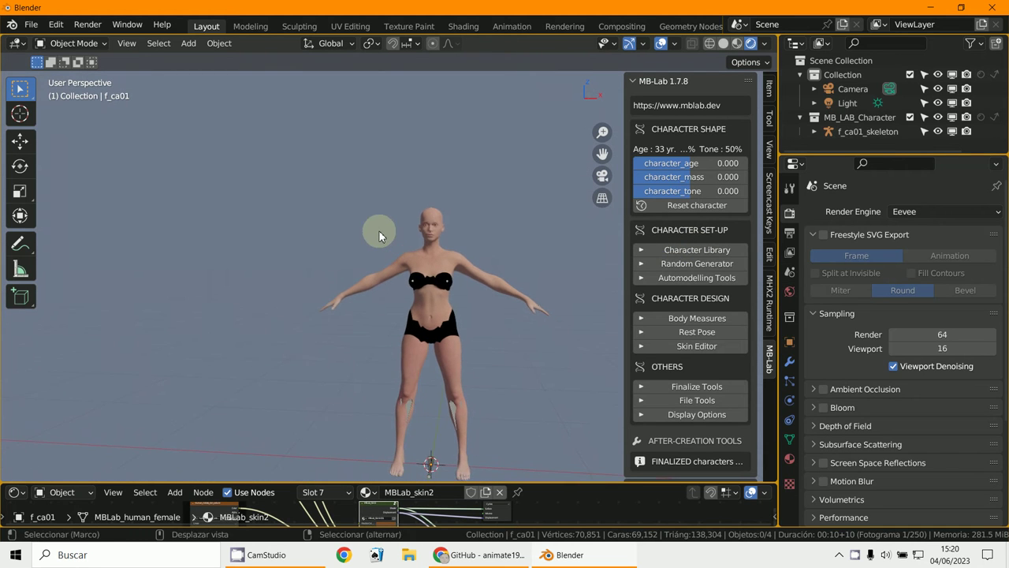
pyautogui.scroll(-1, 425, 290)
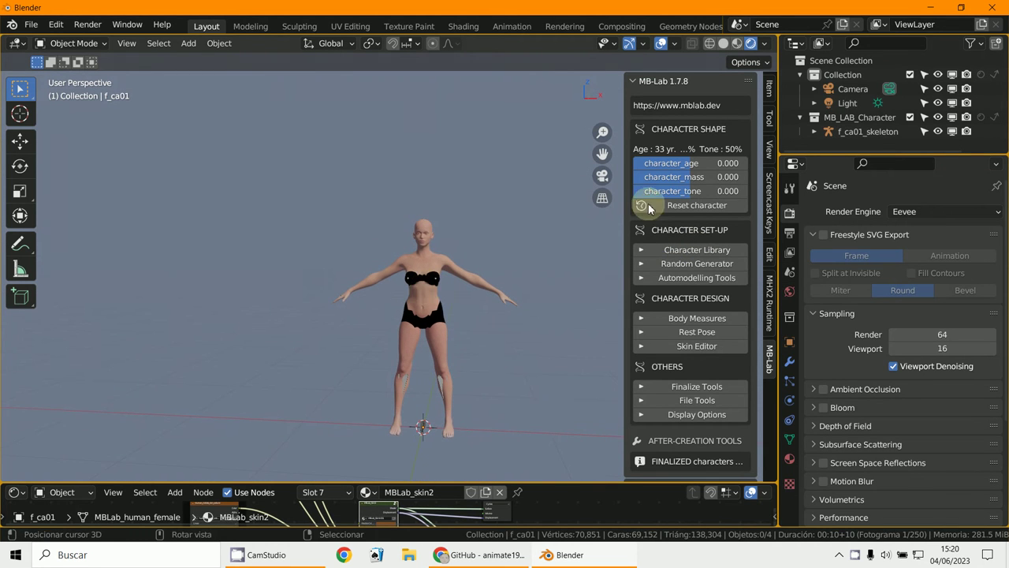
# Step: Return the viewport to solid shading and delete the MB_LAB_Character collection
pyautogui.click(723, 44)
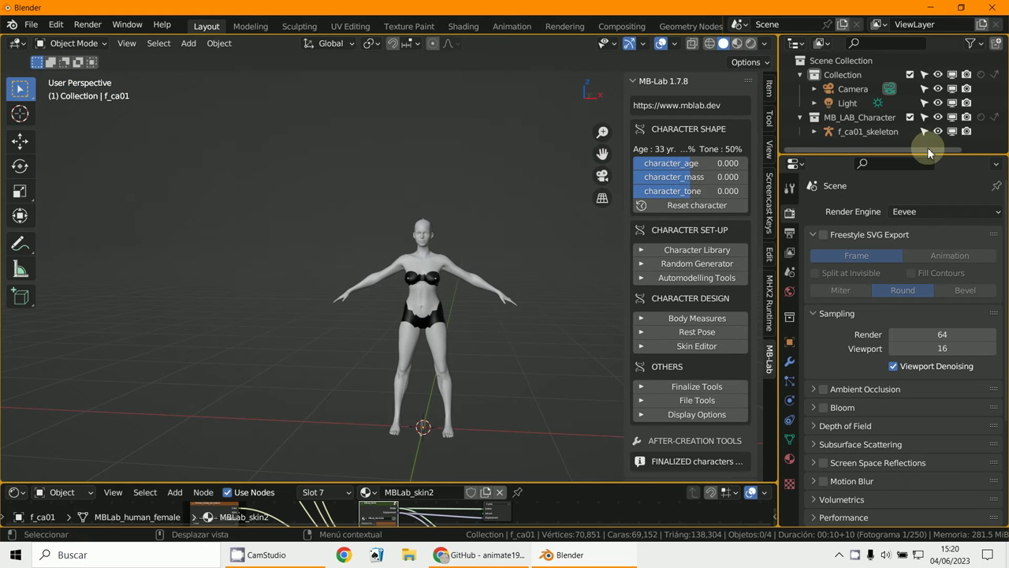
pyautogui.click(854, 117)
pyautogui.rightClick(854, 118)
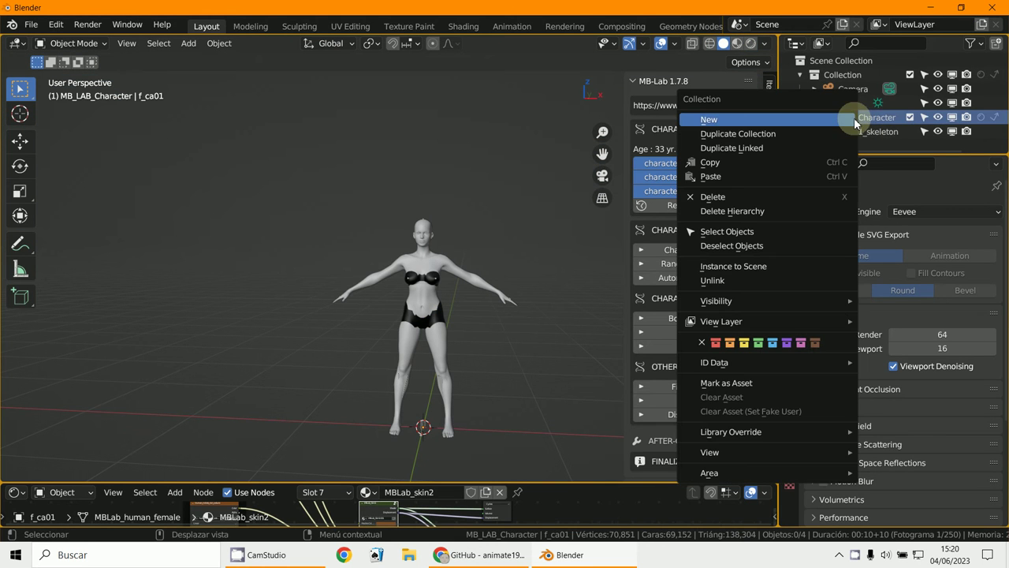
pyautogui.click(733, 197)
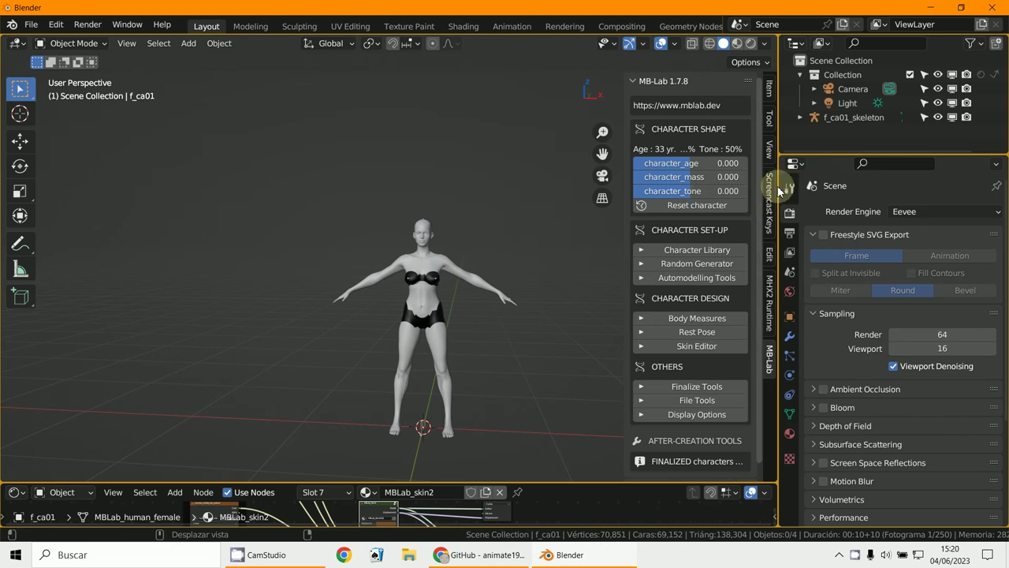
# Step: Delete the f_ca01_skeleton armature and the f_ca01 body mesh from the scene
pyautogui.click(824, 116)
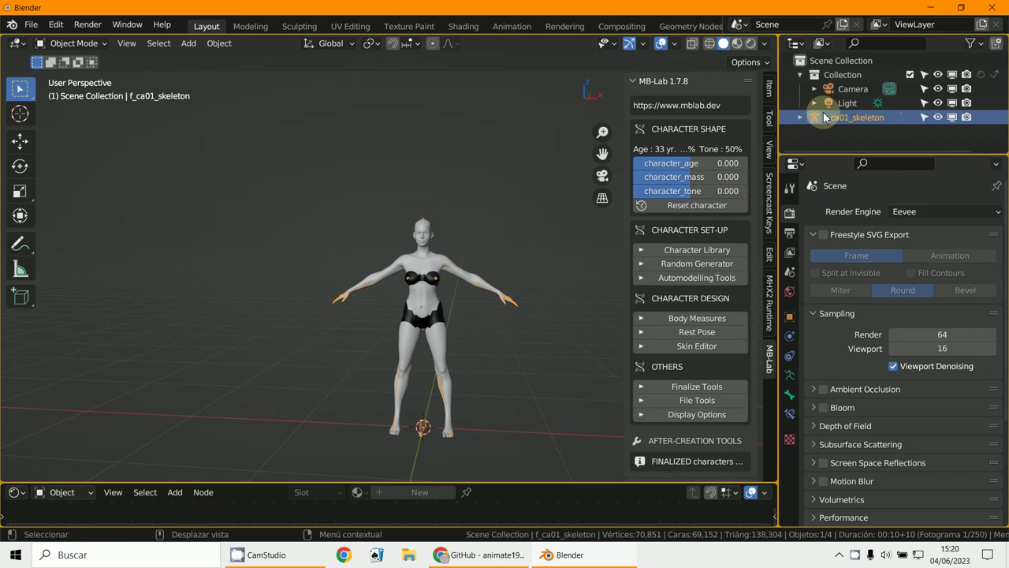
pyautogui.rightClick(823, 112)
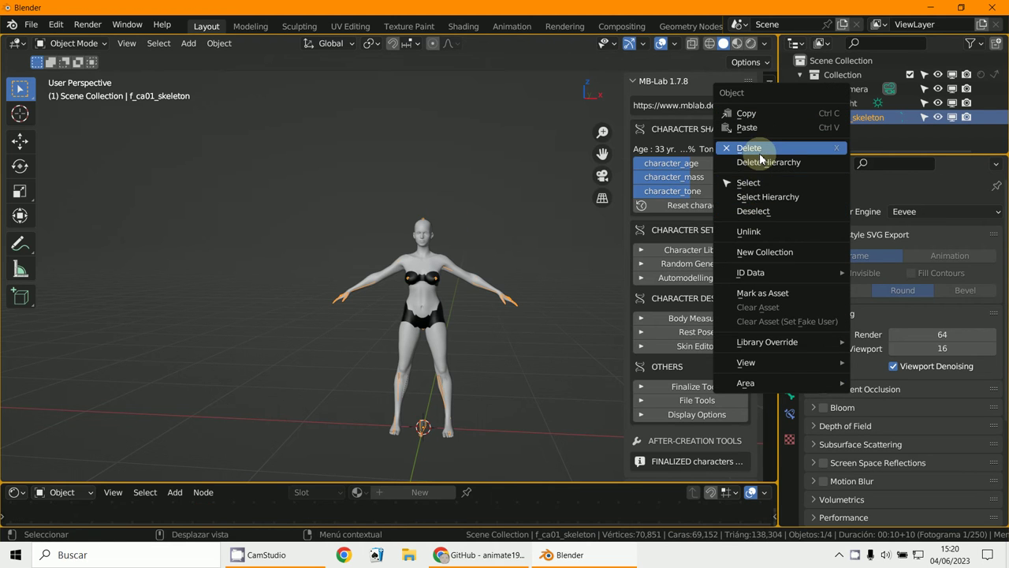
pyautogui.click(753, 148)
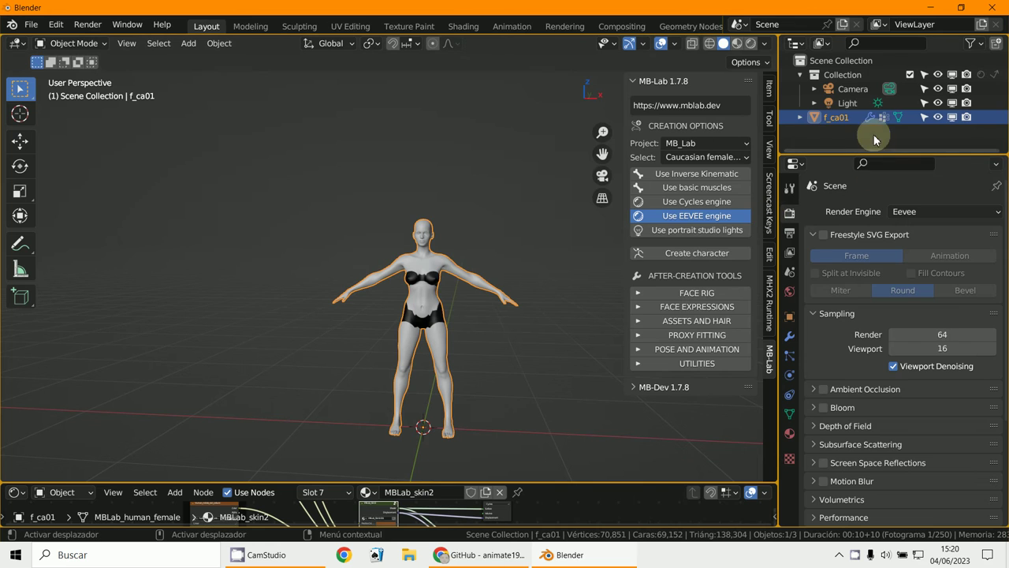
pyautogui.rightClick(807, 117)
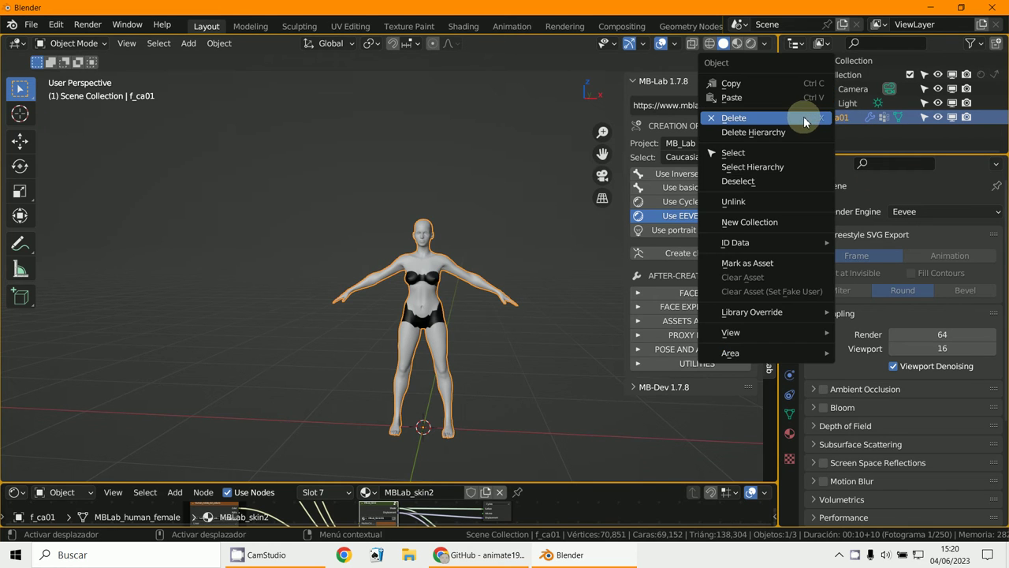
pyautogui.click(803, 116)
# Step: Choose Anime female (F_AN01) as the character type and create the character in the front orthographic view
pyautogui.press('KP_1')
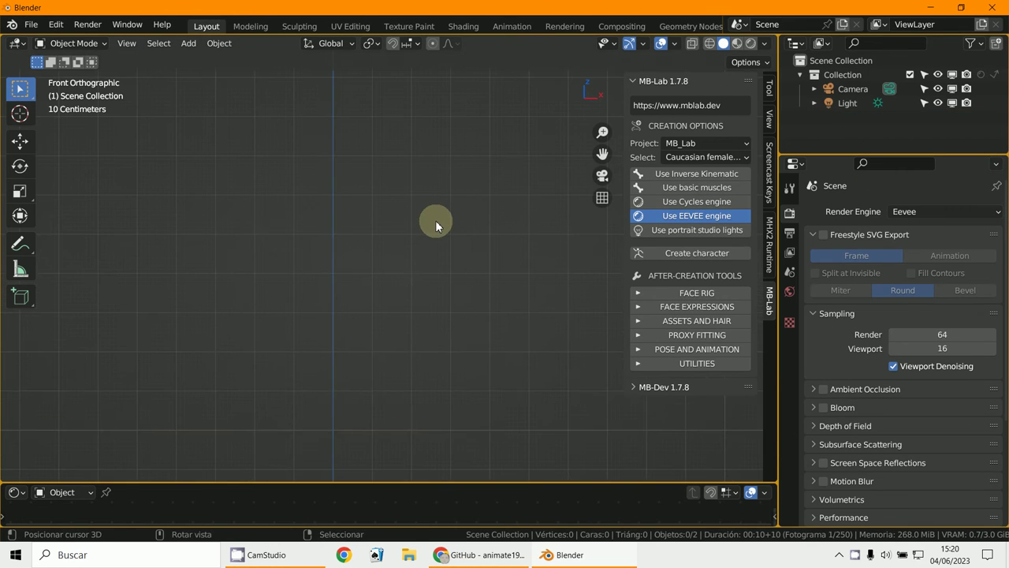
pyautogui.click(682, 157)
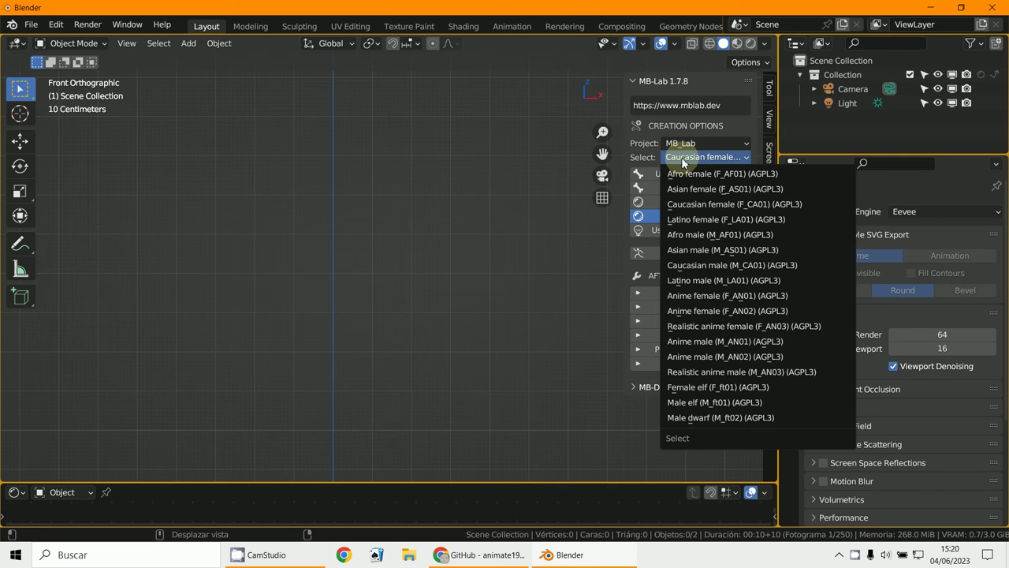
pyautogui.click(723, 298)
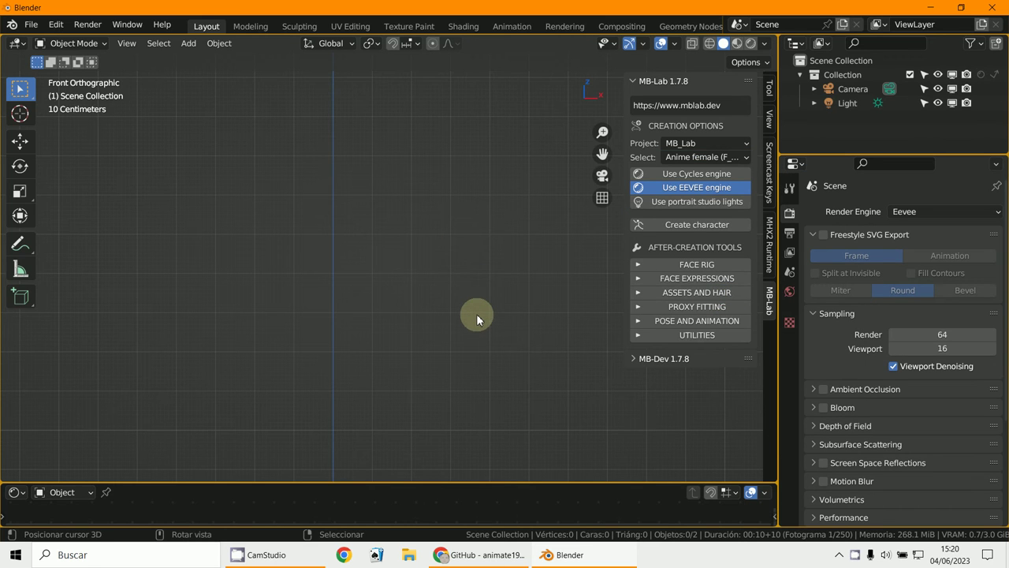
pyautogui.click(686, 225)
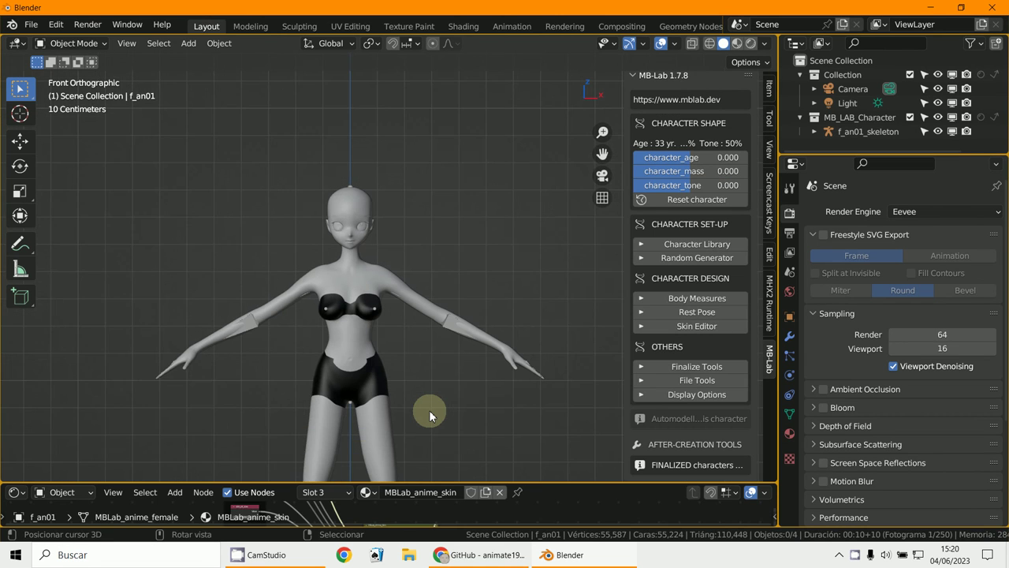
# Step: Examine the anime character's face and body from the front, at an angle and from the right side
pyautogui.scroll(3, 449, 410)
pyautogui.scroll(-5, 421, 238)
pyautogui.scroll(6, 436, 268)
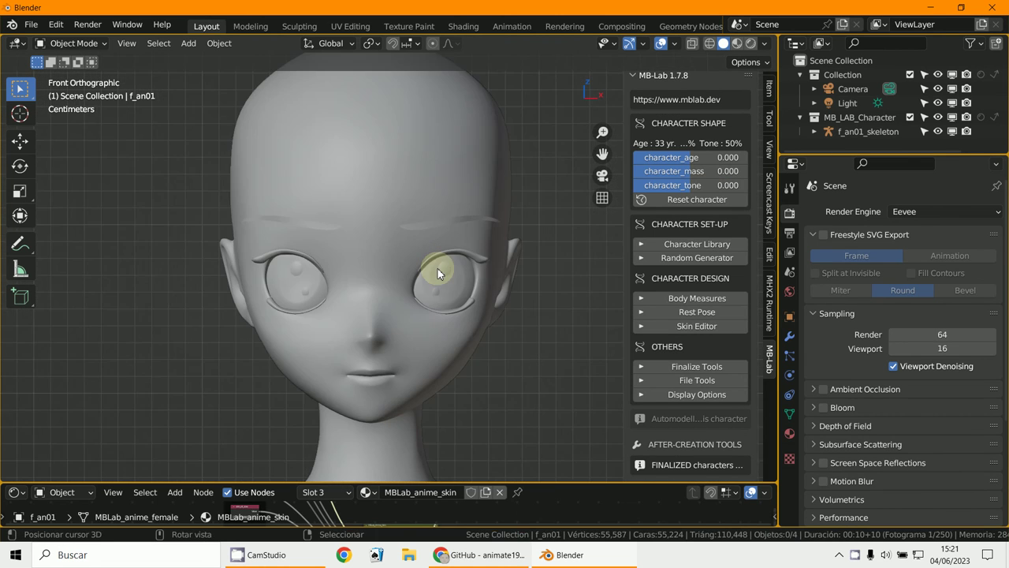
pyautogui.moveTo(437, 268)
pyautogui.mouseDown(button='middle')
pyautogui.moveTo(420, 212)
pyautogui.moveTo(418, 271)
pyautogui.mouseUp(button='middle')
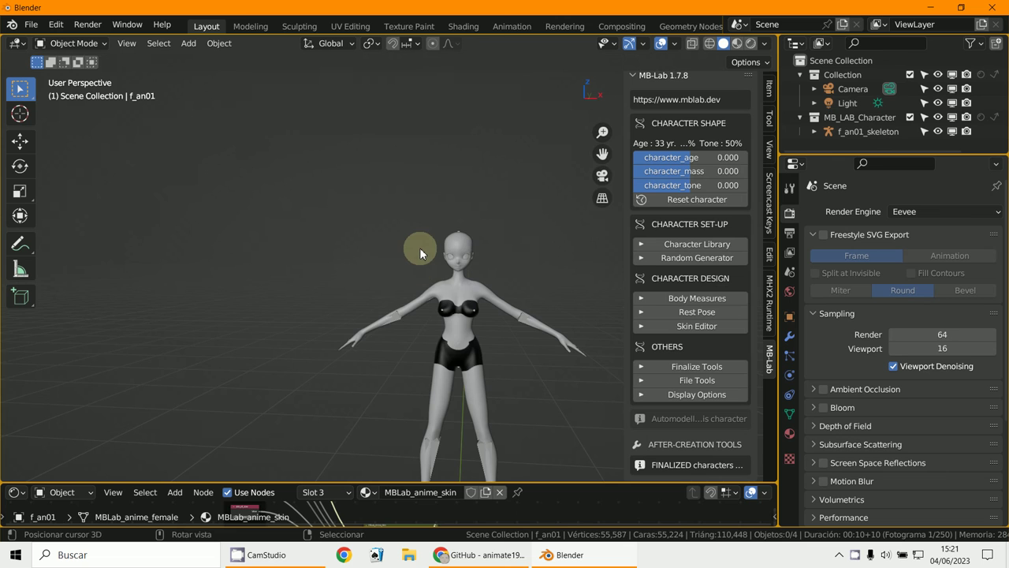
pyautogui.press('KP_3')
pyautogui.scroll(-8, 419, 247)
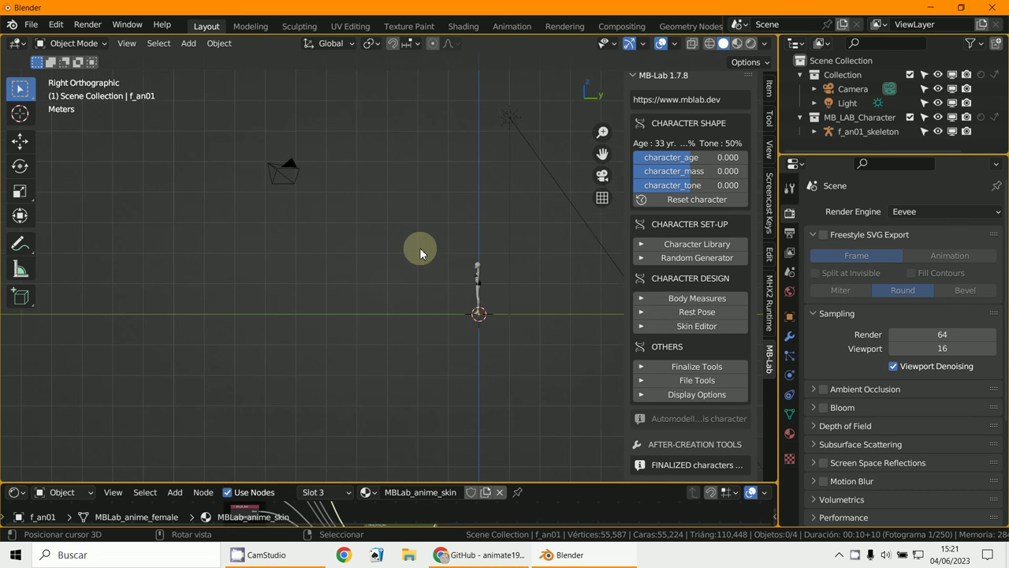
pyautogui.keyDown('shift'); pyautogui.moveTo(419, 247); pyautogui.dragTo(307, 259, button='middle'); pyautogui.keyUp('shift')
pyautogui.keyDown('shift'); pyautogui.moveTo(306, 258); pyautogui.dragTo(578, 304, button='middle'); pyautogui.keyUp('shift')
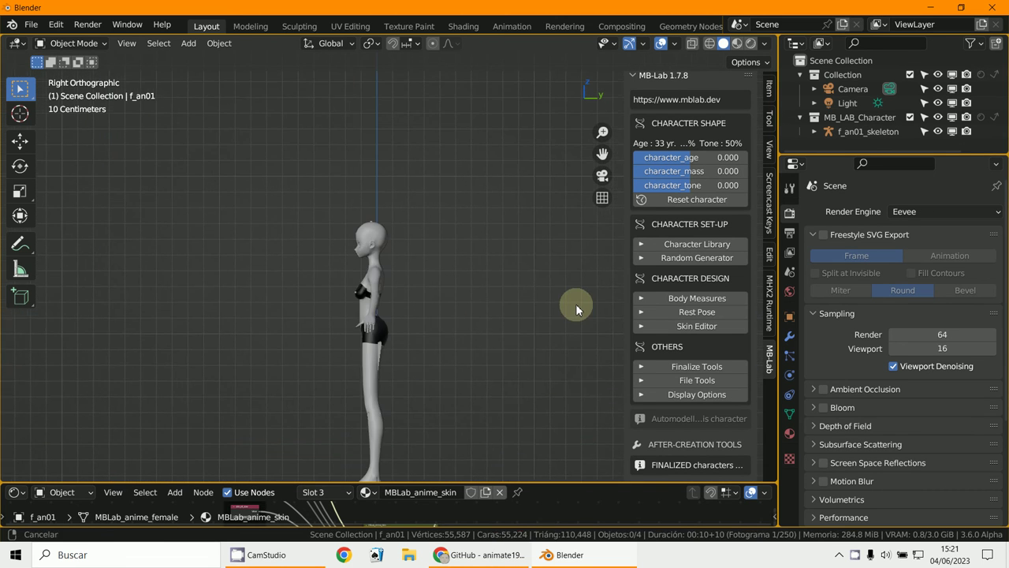
pyautogui.scroll(4, 557, 305)
pyautogui.press('KP_1')
pyautogui.scroll(4, 476, 313)
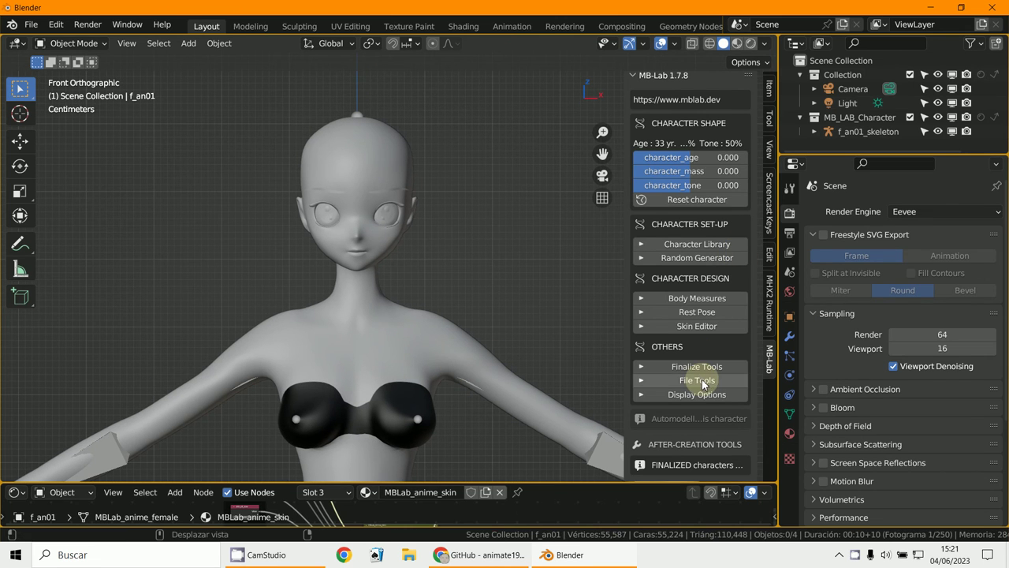
# Step: Generate a random variation of the anime character with the Light engine, preserving the face
pyautogui.scroll(-1, 700, 391)
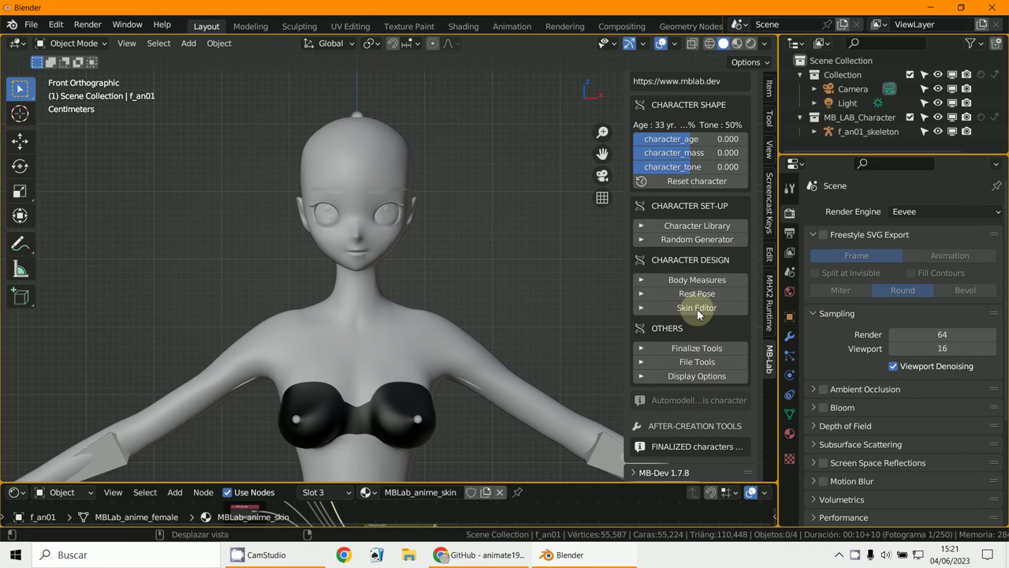
pyautogui.click(682, 240)
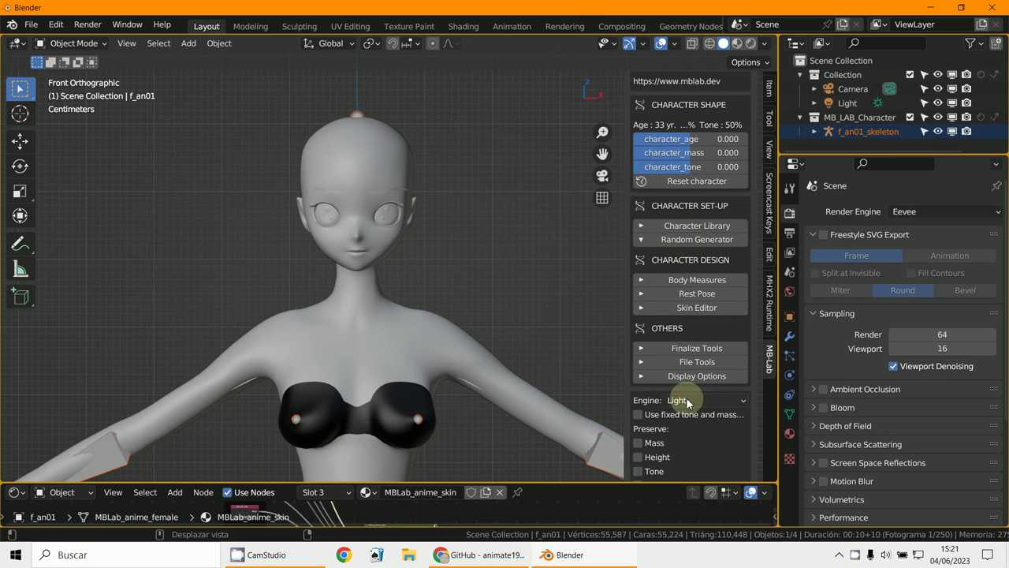
pyautogui.scroll(-5, 685, 398)
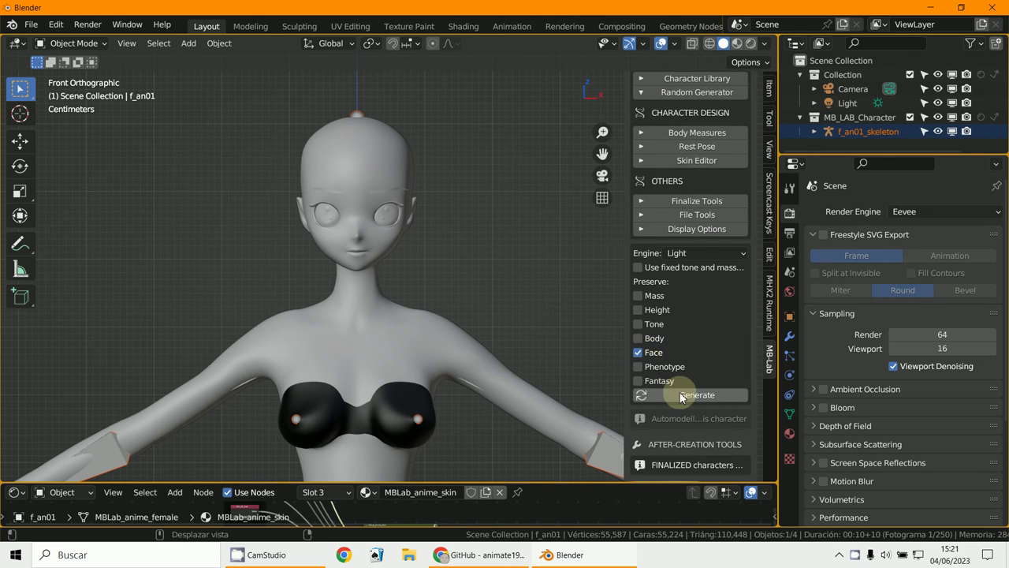
pyautogui.click(683, 395)
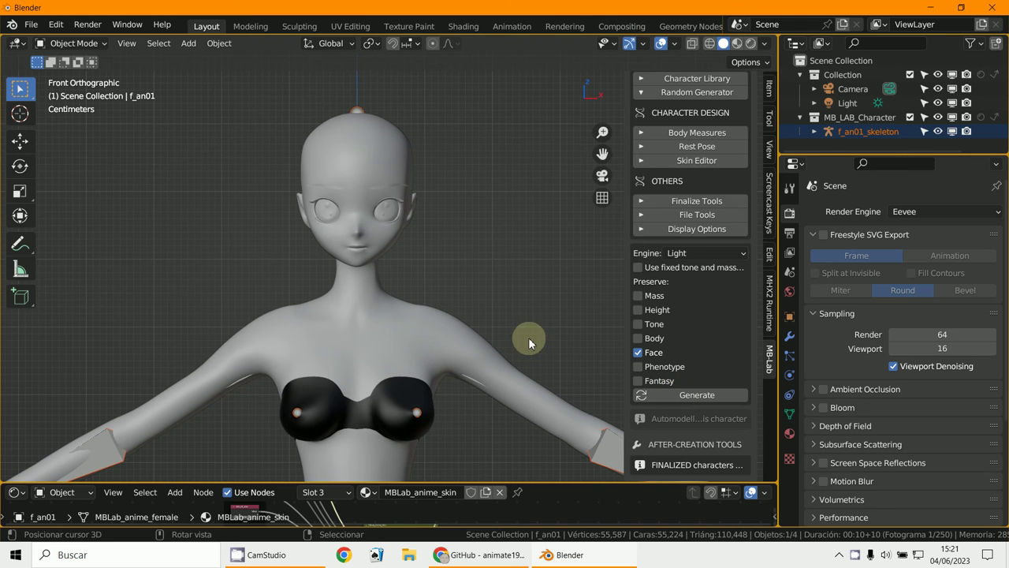
# Step: Set the anime character's age parameter to 1.000 and check the changed body
pyautogui.scroll(5, 719, 347)
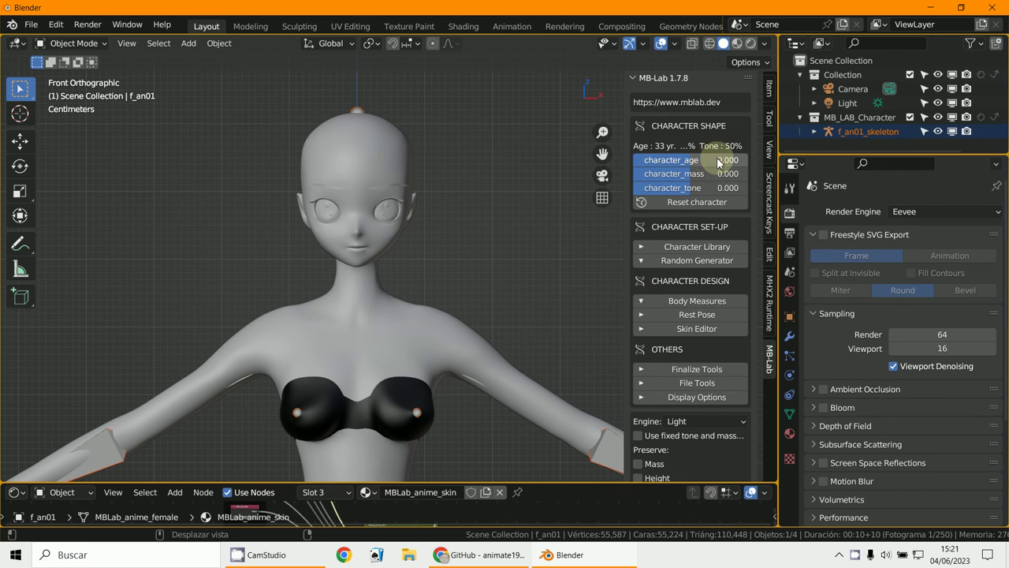
pyautogui.moveTo(718, 161); pyautogui.dragTo(549, 314)
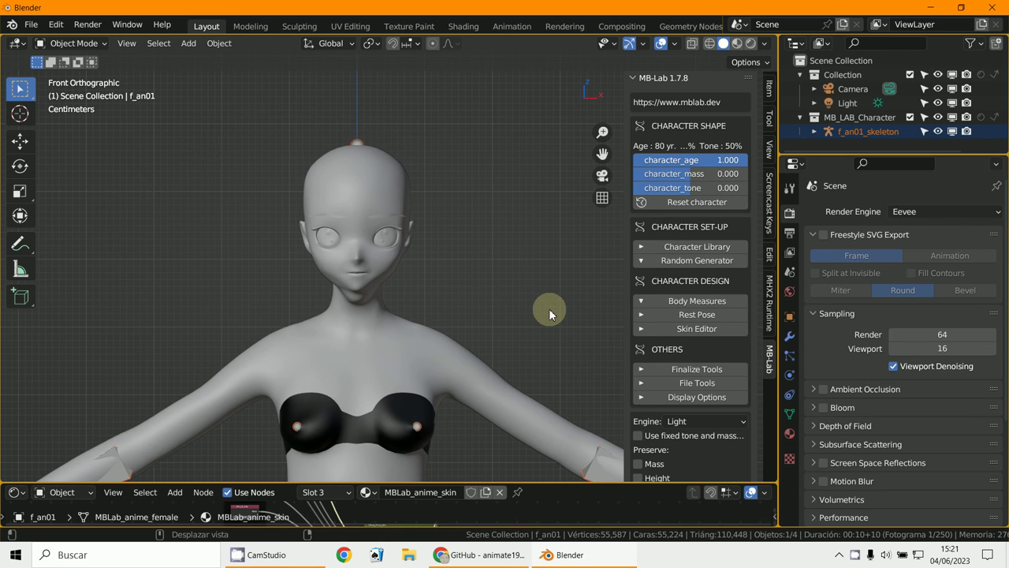
pyautogui.scroll(-4, 597, 218)
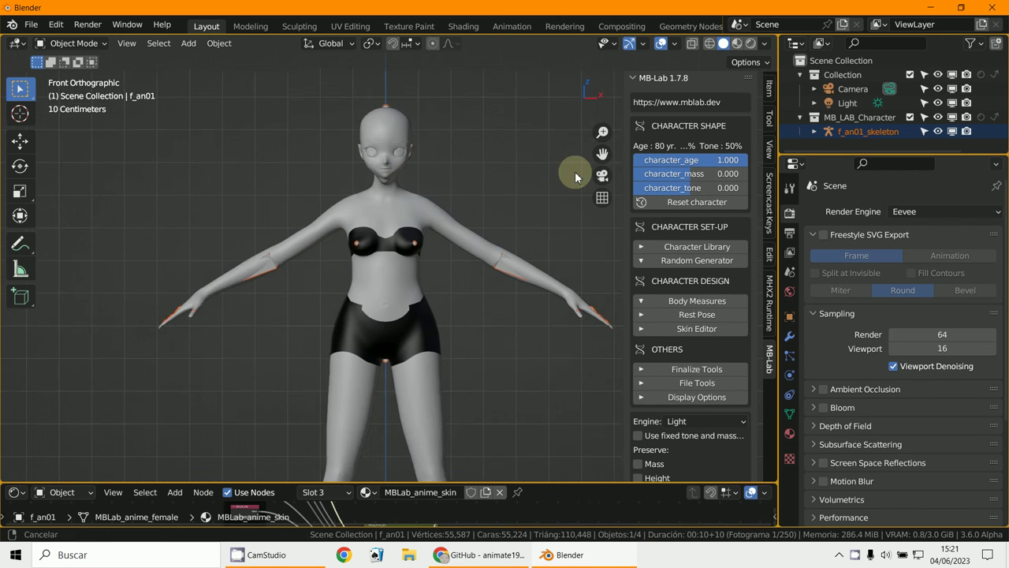
pyautogui.scroll(3, 569, 182)
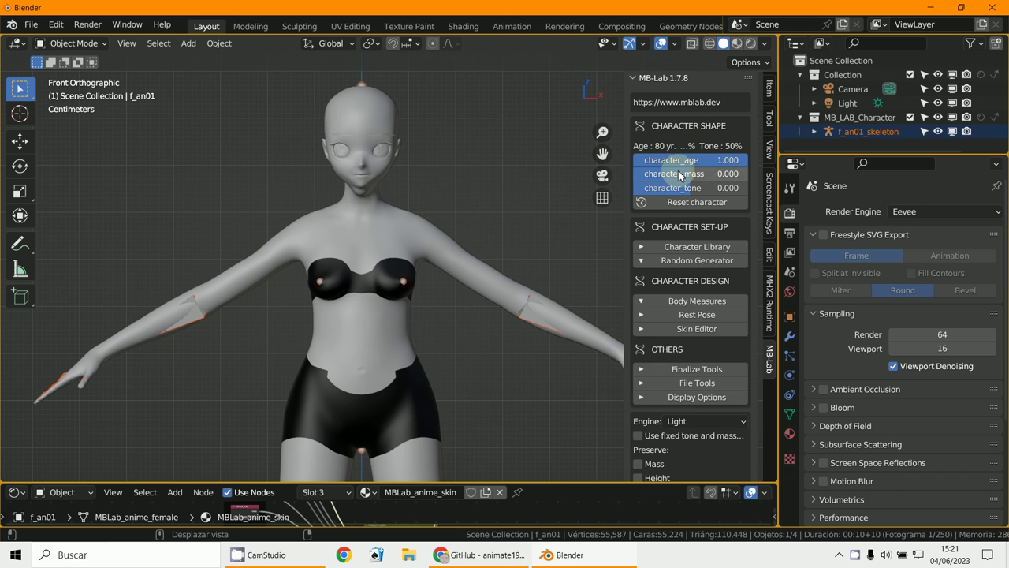
# Step: Set the character's mass to 0.700 and tone to 0.736, and view the altered body at an angle
pyautogui.moveTo(677, 173); pyautogui.dragTo(629, 313)
pyautogui.moveTo(419, 309); pyautogui.dragTo(474, 312)
pyautogui.moveTo(689, 190); pyautogui.dragTo(477, 326)
pyautogui.scroll(-2, 486, 210)
pyautogui.moveTo(486, 209); pyautogui.dragTo(461, 357, button='middle')
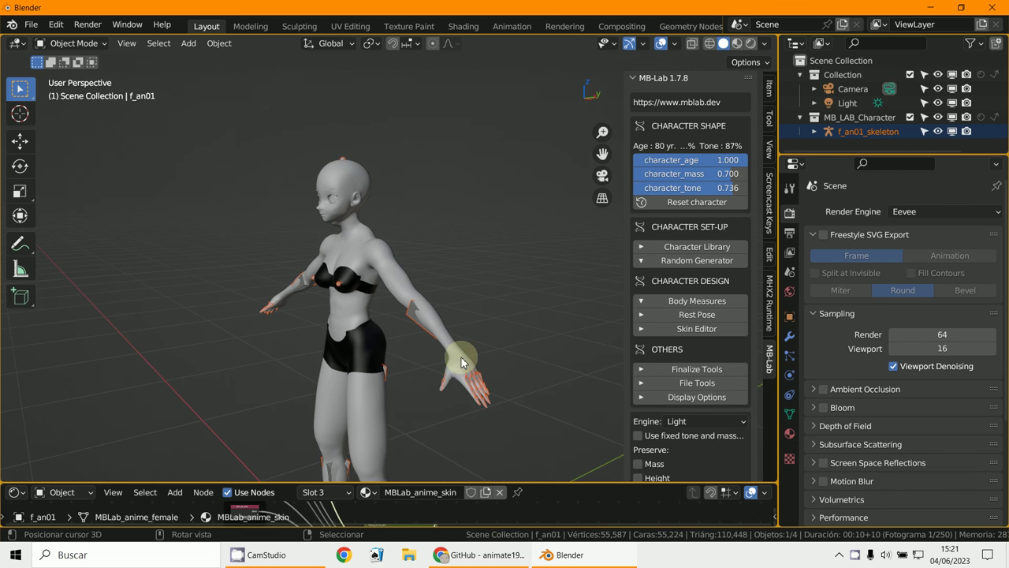
# Step: Switch to Chrome to look over the MB-Lab GitHub repository page, and return to Blender
pyautogui.click(482, 557)
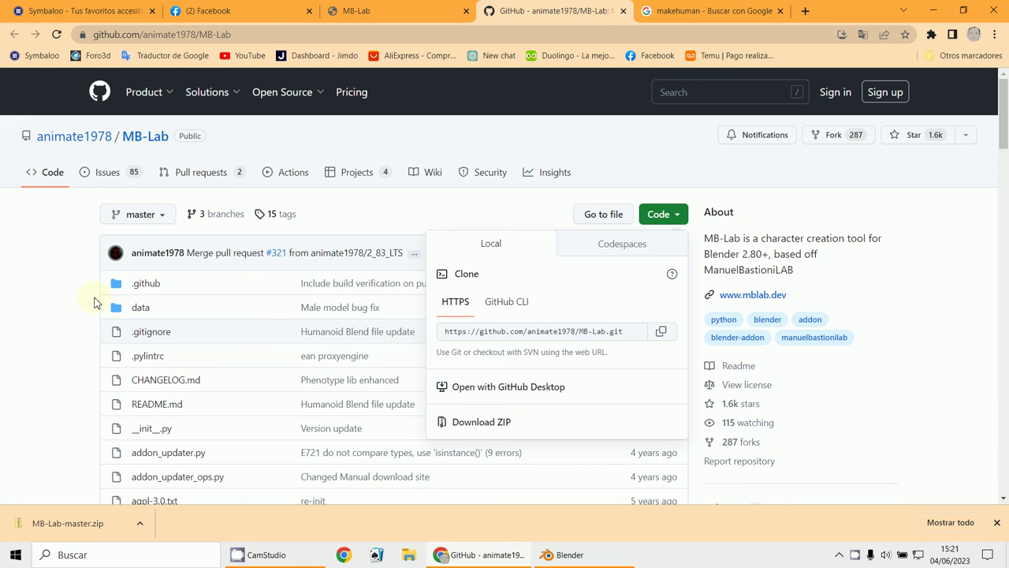
pyautogui.scroll(-2, 368, 387)
pyautogui.scroll(1, 367, 387)
pyautogui.hotkey('alt', 'Tab')
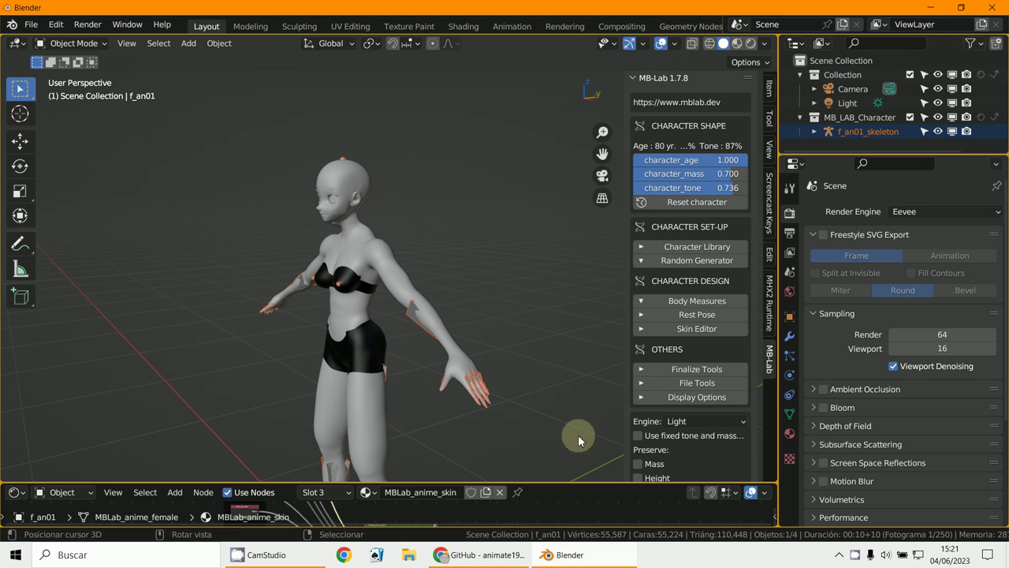
# Step: Show the modified anime character in rendered shading in the 3D viewport
pyautogui.click(749, 45)
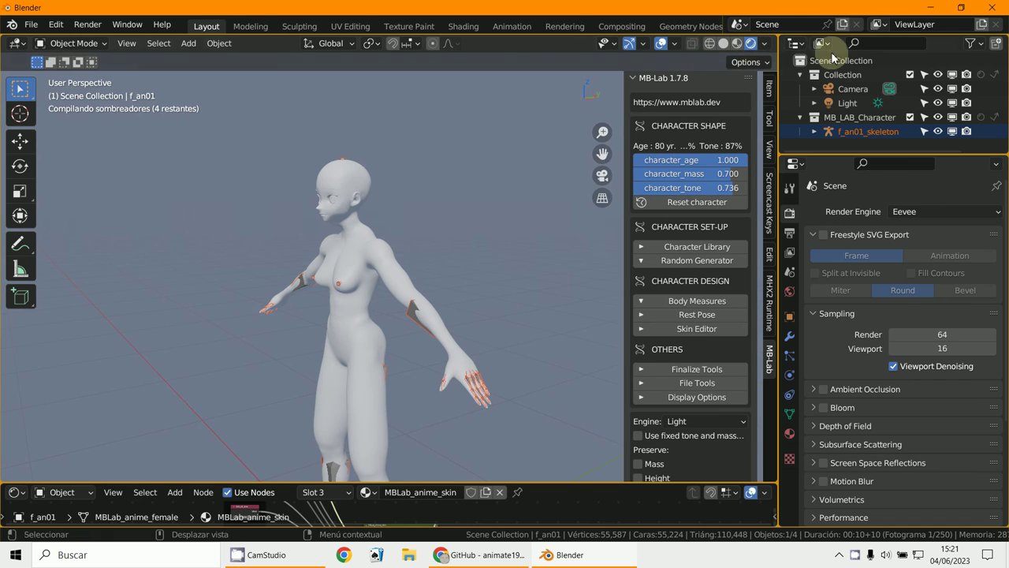
# Step: Change the Outliner area above the scene properties into a UV Editor
pyautogui.click(798, 43)
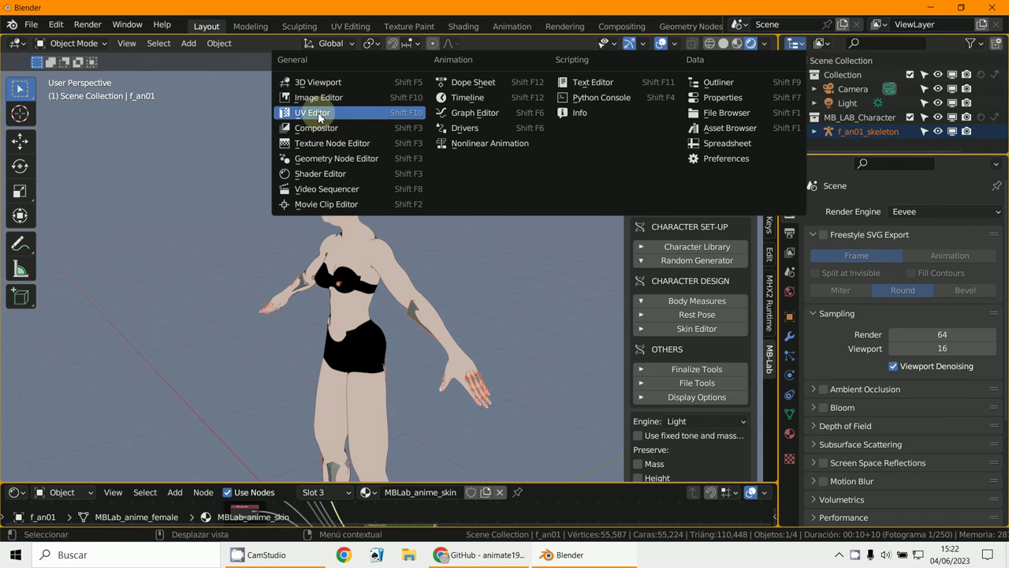
pyautogui.click(318, 112)
pyautogui.click(796, 44)
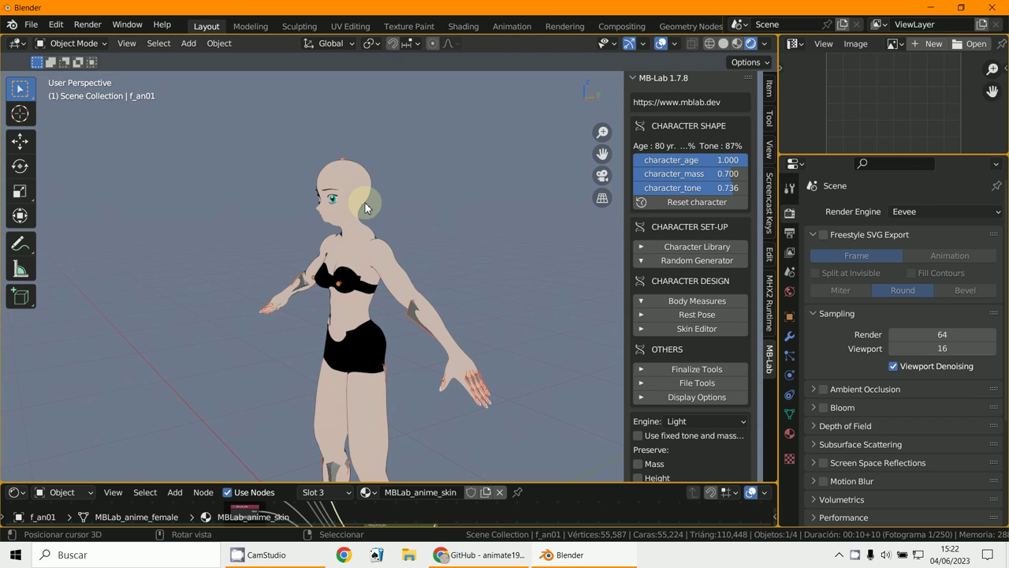
pyautogui.scroll(4, 365, 203)
pyautogui.moveTo(360, 208); pyautogui.dragTo(425, 207, button='middle')
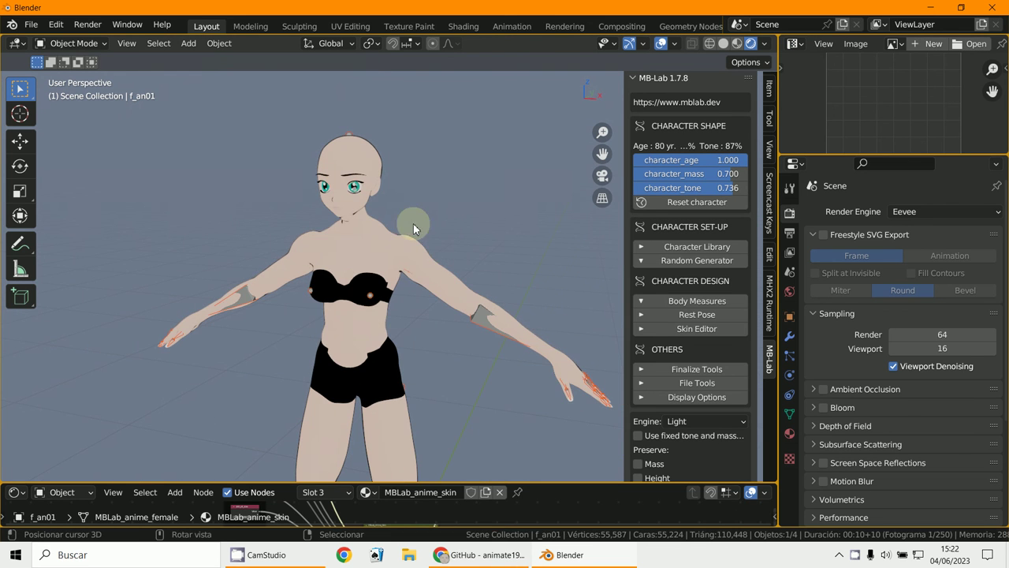
# Step: Display the hum_f_cauc_albedo.png texture in the UV Editor and look it over alongside the anime character
pyautogui.click(903, 46)
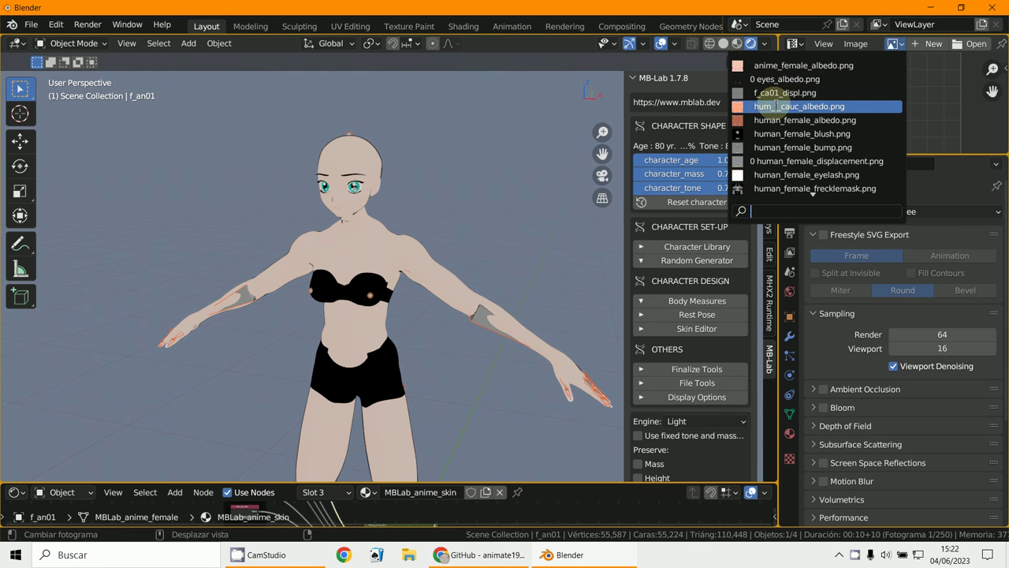
pyautogui.click(776, 106)
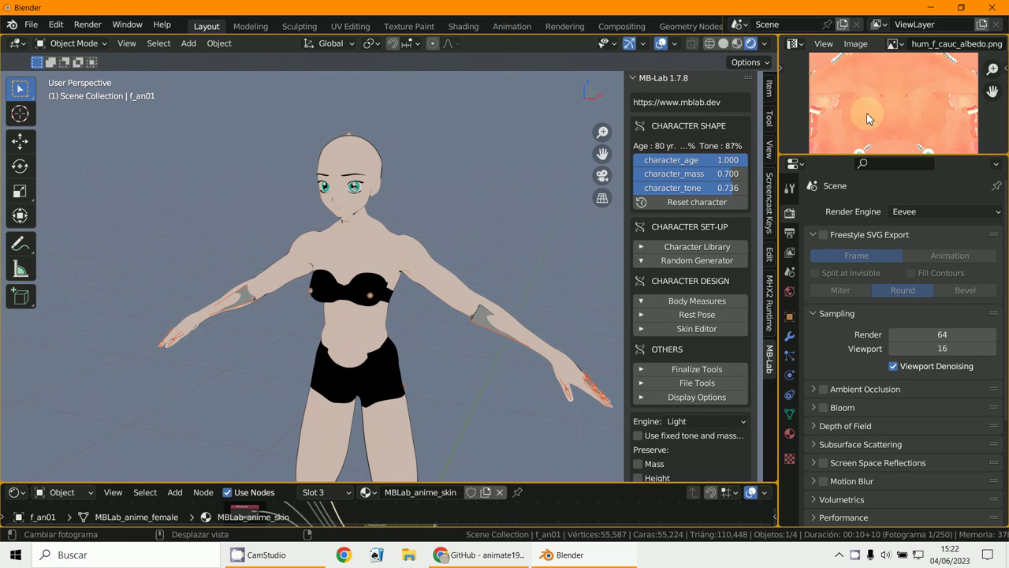
pyautogui.scroll(4, 867, 119)
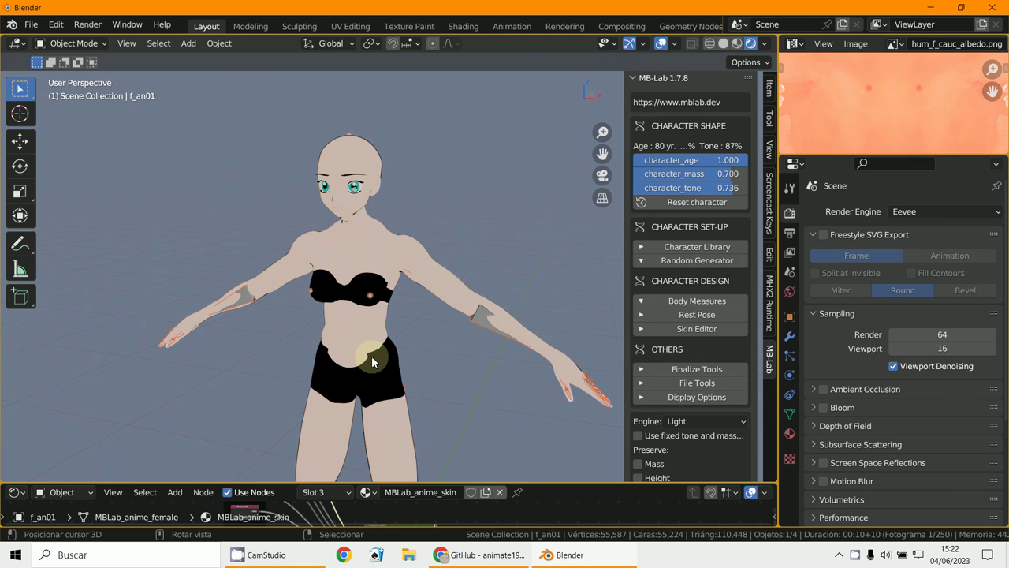
pyautogui.scroll(-2, 467, 320)
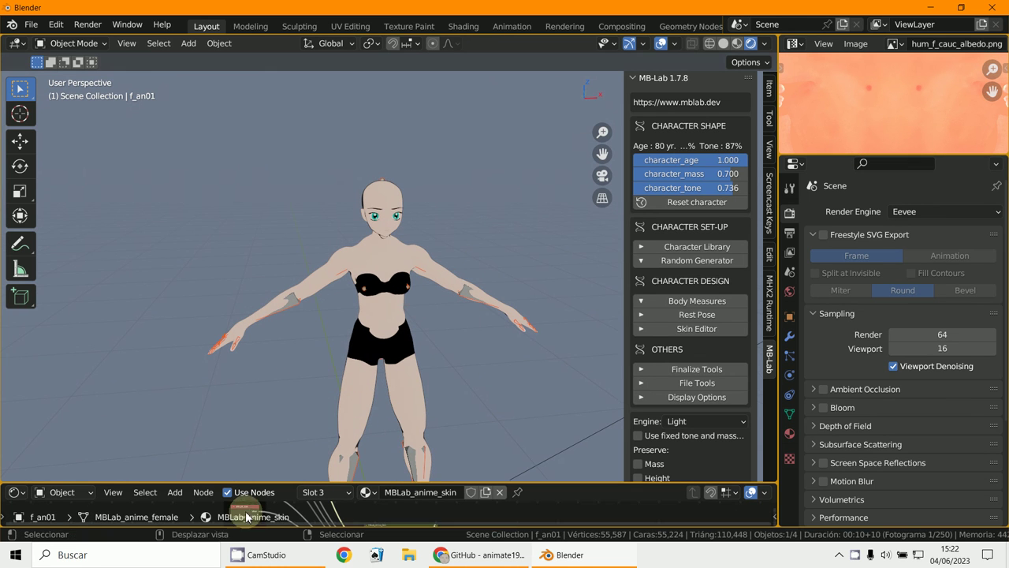